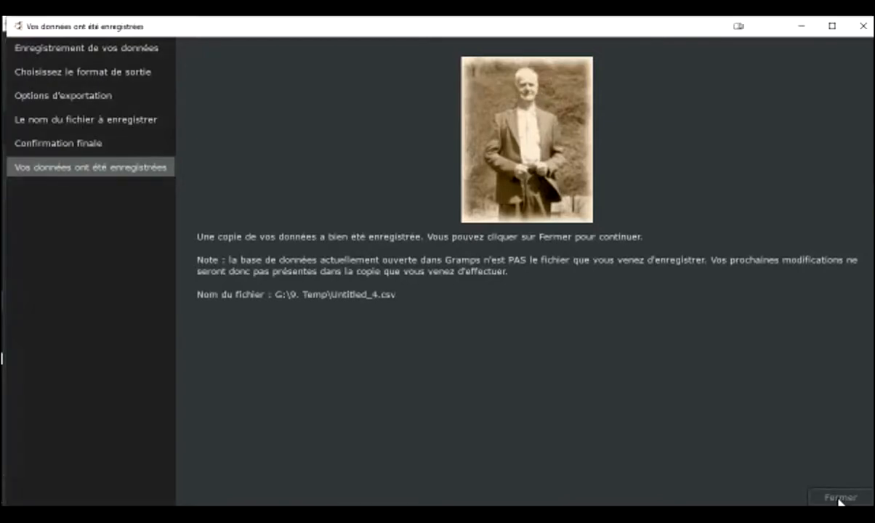
# Step: Close the completed export assistant and open the file explorer to reach the exported CSV file
pyautogui.click(839, 500)
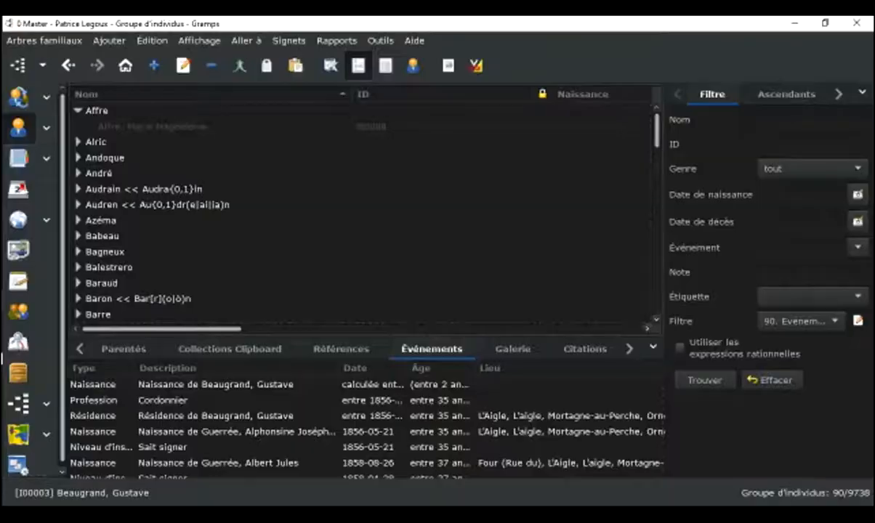
pyautogui.press('super+e')
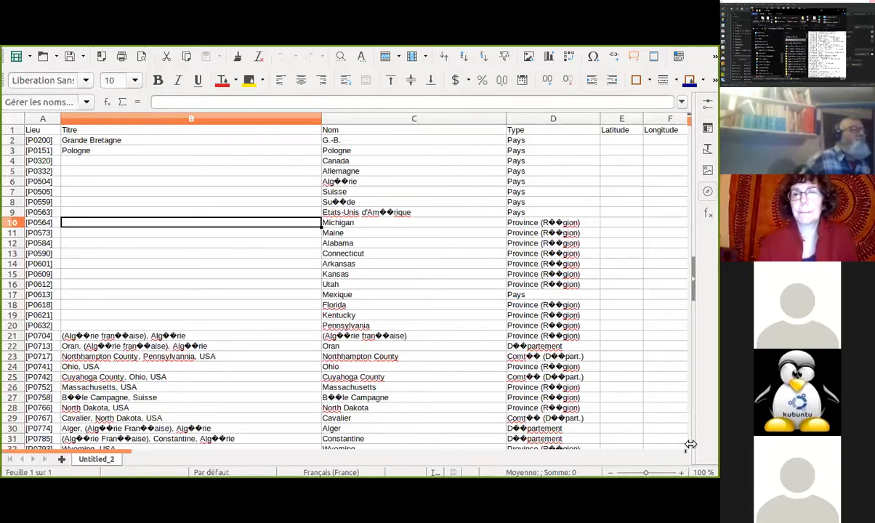
# Step: Look through the place records and their columns in the Untitled_2 sheet, from the first rows to the end and back
pyautogui.hscroll(1, 142, 392)
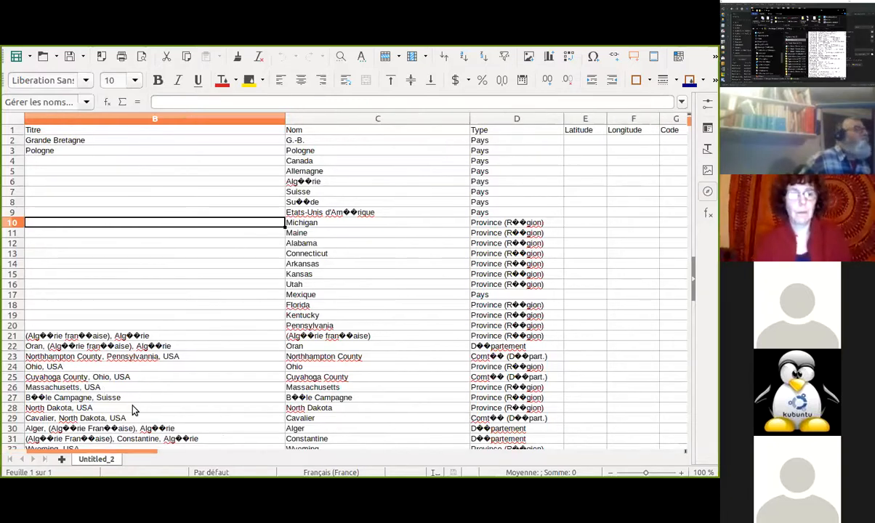
pyautogui.moveTo(124, 453); pyautogui.dragTo(67, 431)
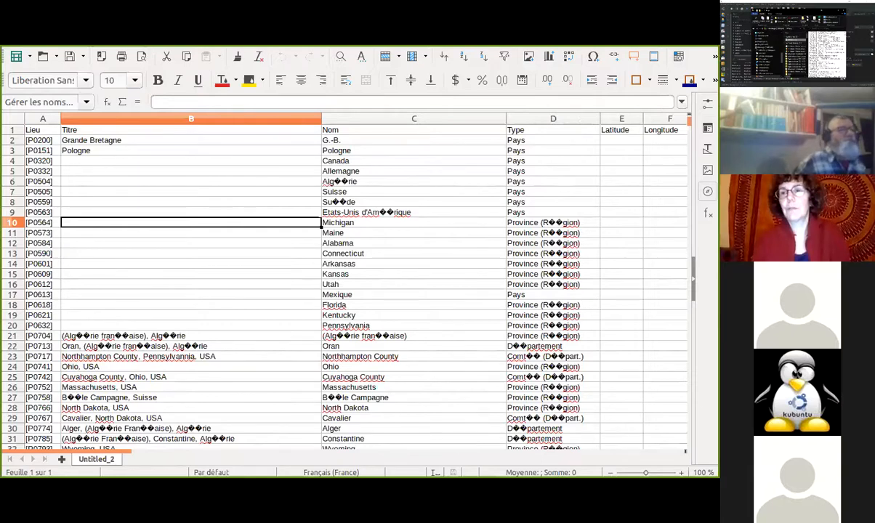
pyautogui.moveTo(688, 121)
pyautogui.mouseDown()
pyautogui.moveTo(690, 247)
pyautogui.moveTo(662, 460)
pyautogui.moveTo(664, 416)
pyautogui.moveTo(667, 427)
pyautogui.mouseUp()
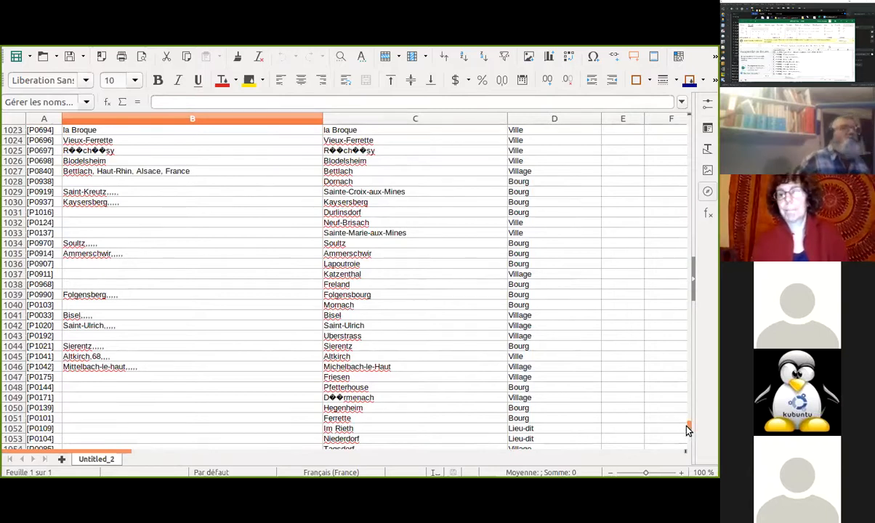
pyautogui.moveTo(691, 431); pyautogui.dragTo(671, 121)
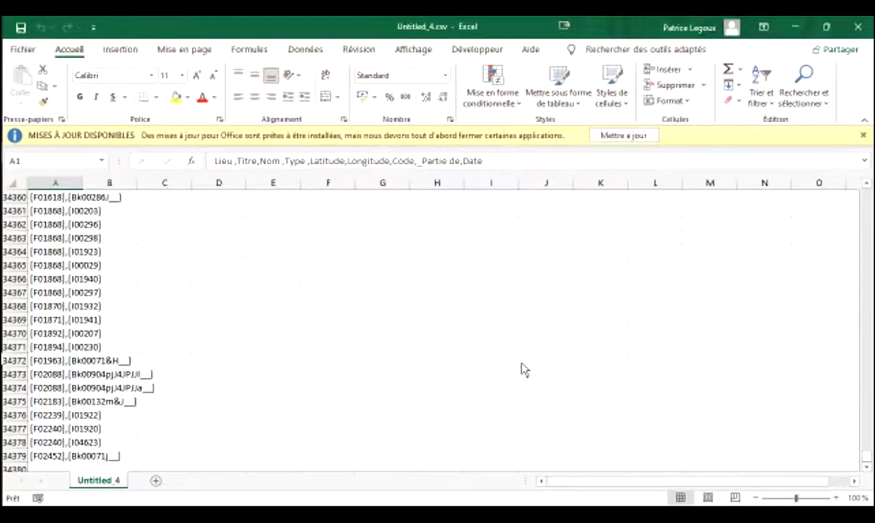
# Step: Examine the last blocks of Untitled_4.csv in Excel, from the family and child records up to the individuals' header in row 34200
pyautogui.scroll(9, 524, 370)
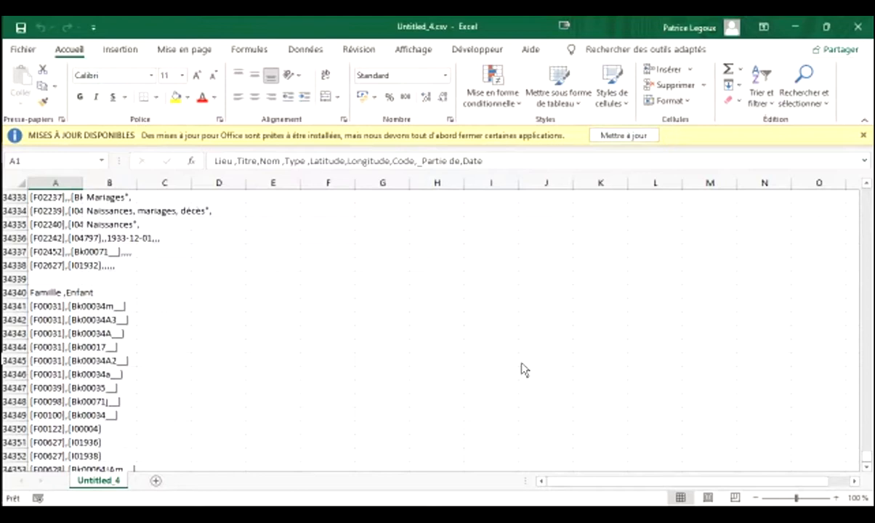
pyautogui.scroll(18, 525, 369)
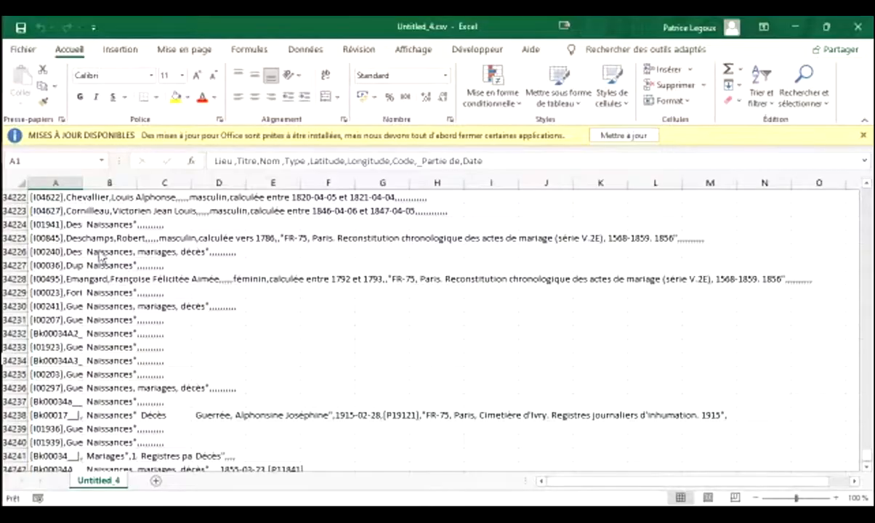
pyautogui.scroll(9, 100, 255)
pyautogui.scroll(2, 100, 256)
pyautogui.scroll(2, 100, 256)
pyautogui.scroll(-2, 99, 256)
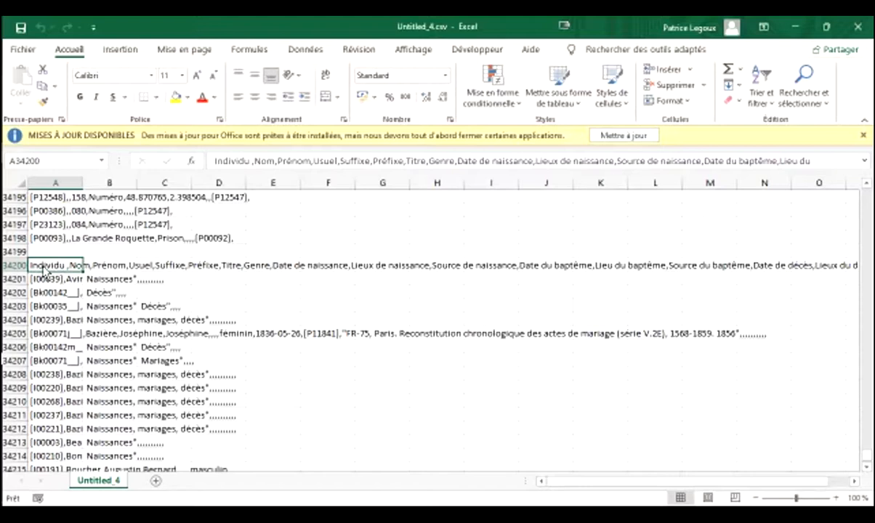
# Step: Switch to Gramps, start a new data export and review the export options, including the reference filter
pyautogui.click(792, 29)
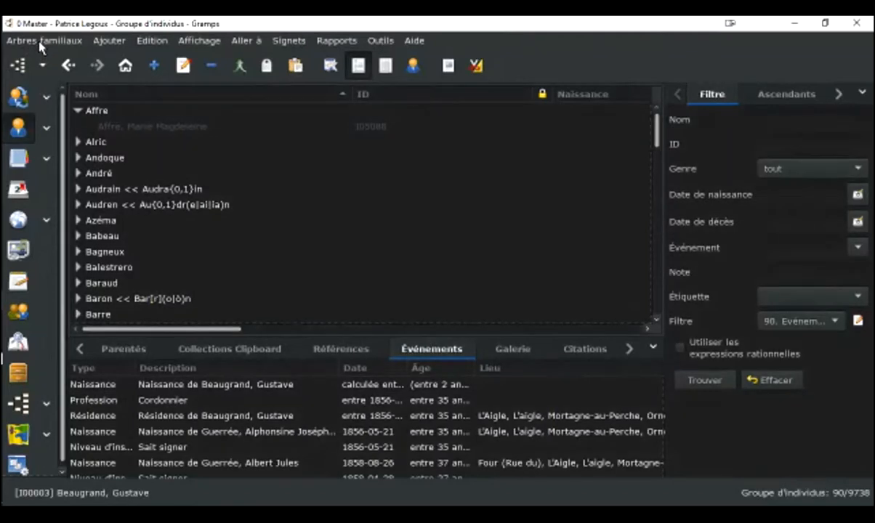
pyautogui.click(41, 41)
pyautogui.click(49, 42)
pyautogui.click(48, 41)
pyautogui.click(49, 124)
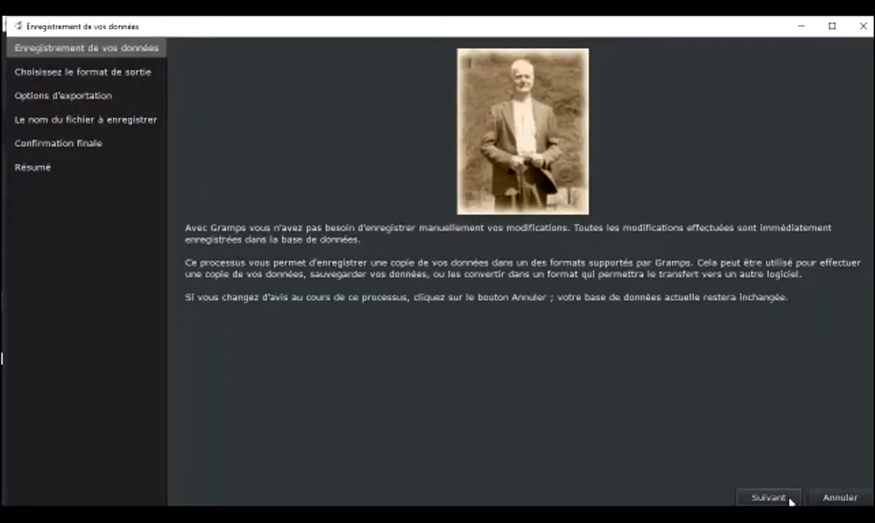
pyautogui.click(749, 499)
pyautogui.click(684, 497)
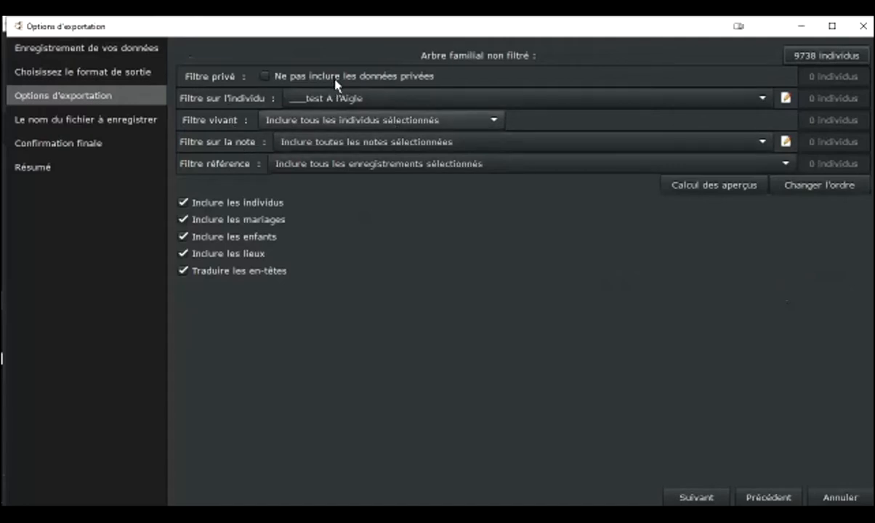
pyautogui.click(310, 168)
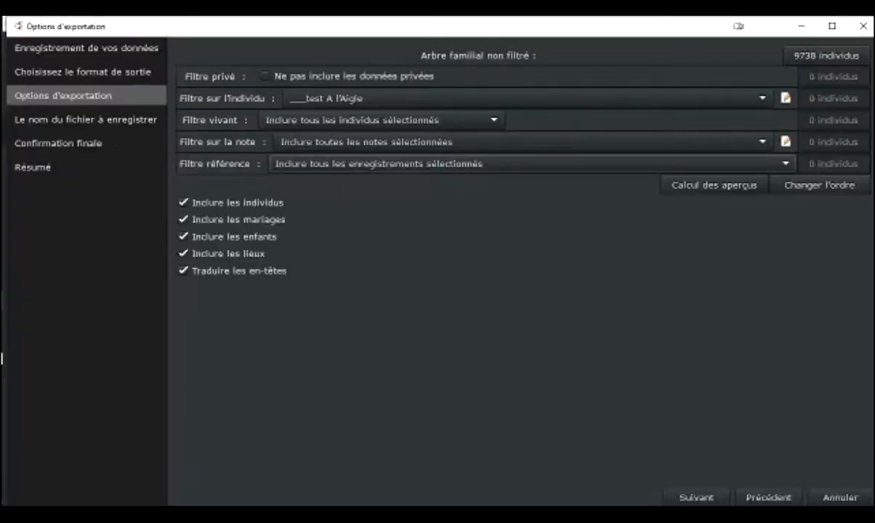
# Step: Switch back to Untitled_4.csv in Excel and widen column A to show more of the individuals' records
pyautogui.moveTo(14, 122)
pyautogui.click(27, 293)
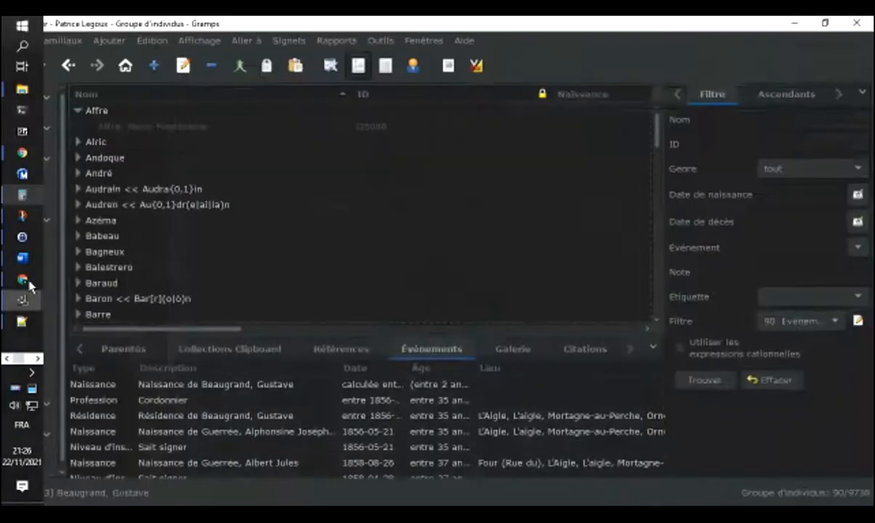
pyautogui.moveTo(21, 328)
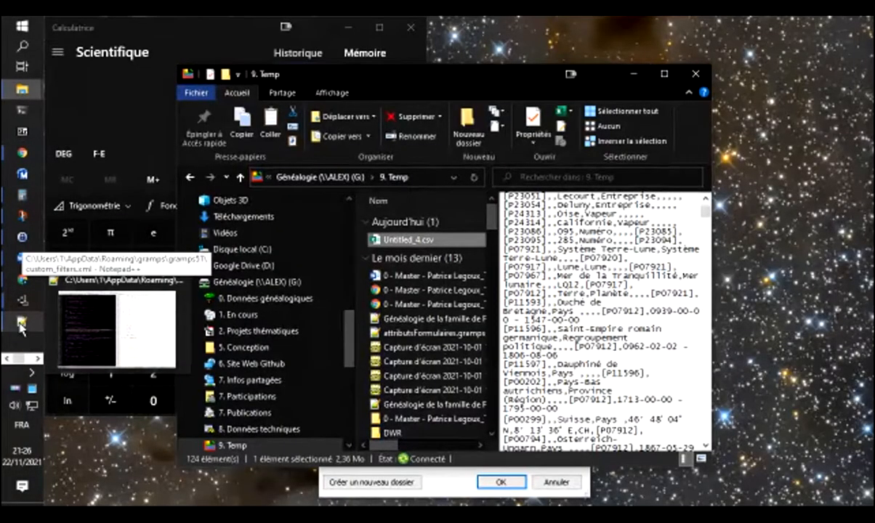
pyautogui.click(37, 359)
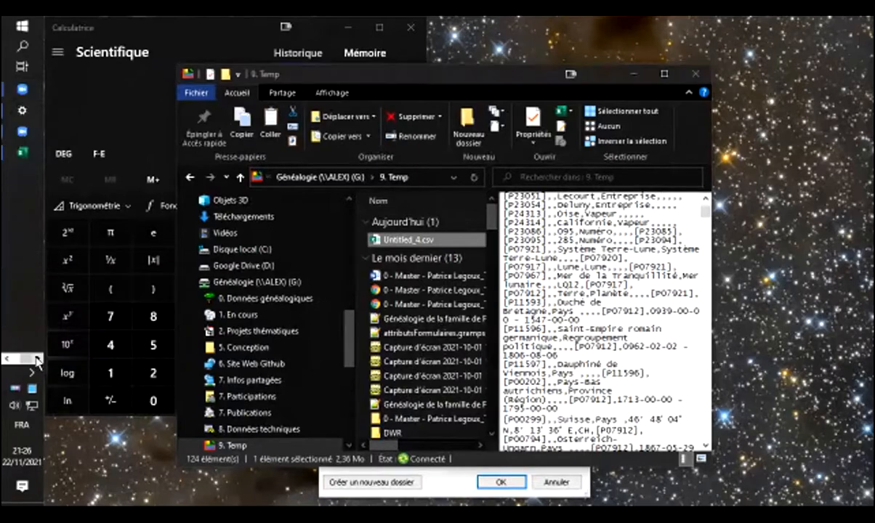
pyautogui.click(22, 151)
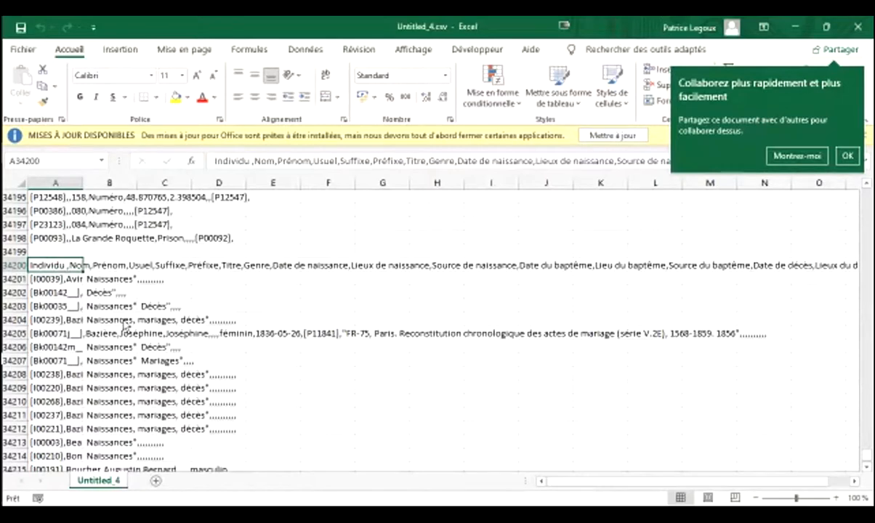
pyautogui.scroll(-4, 125, 325)
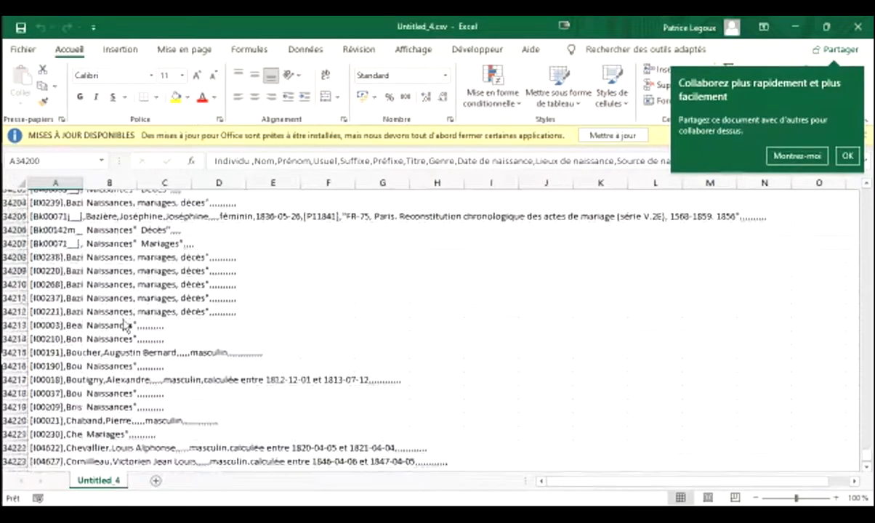
pyautogui.scroll(4, 125, 325)
pyautogui.scroll(1, 125, 325)
pyautogui.moveTo(84, 188); pyautogui.dragTo(271, 188)
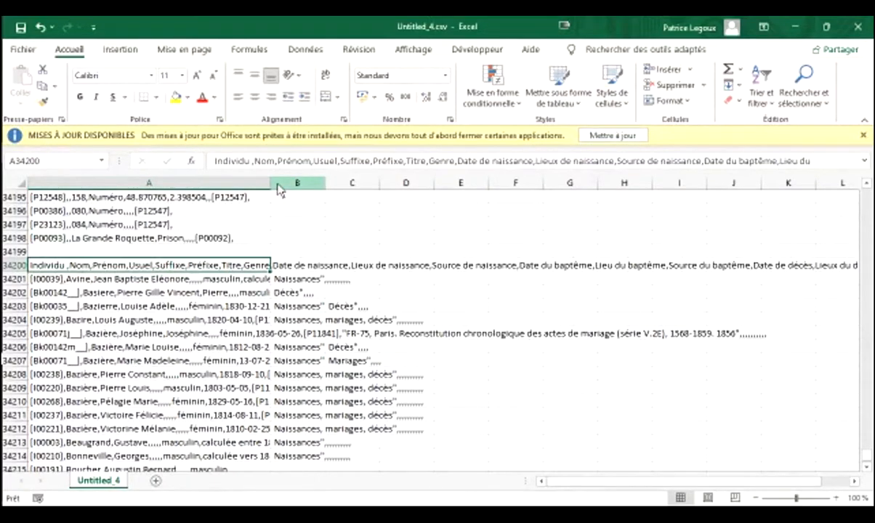
pyautogui.moveTo(272, 188); pyautogui.dragTo(364, 188)
# Step: Split the individuals' records in A34200:A34298 into columns with comma as an added delimiter, replacing the existing cell data
pyautogui.moveTo(72, 265); pyautogui.dragTo(146, 393)
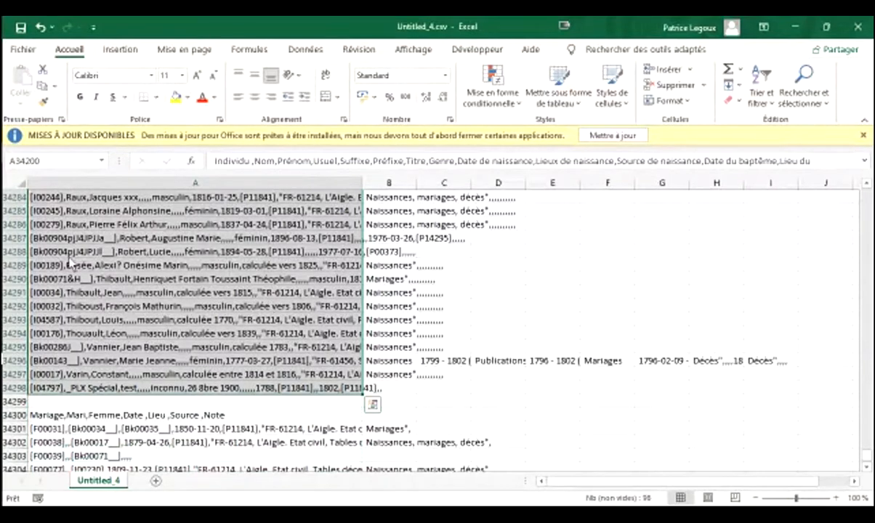
pyautogui.click(306, 50)
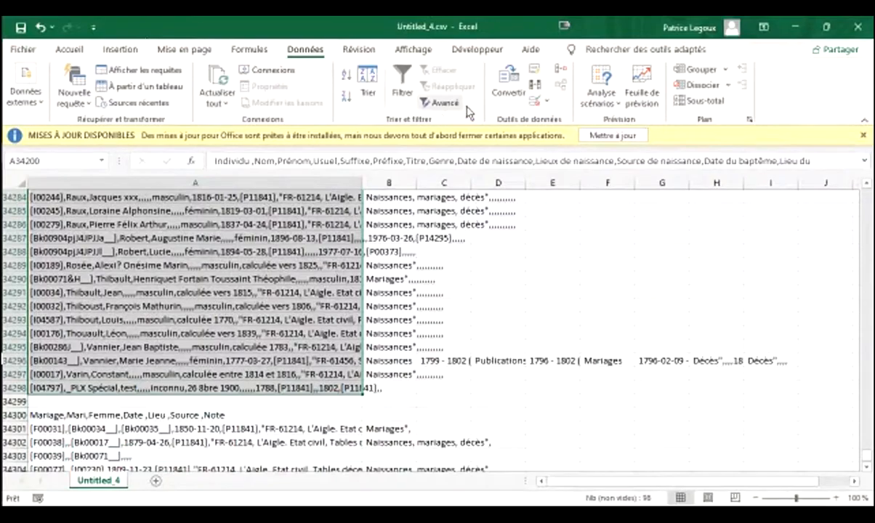
pyautogui.click(508, 87)
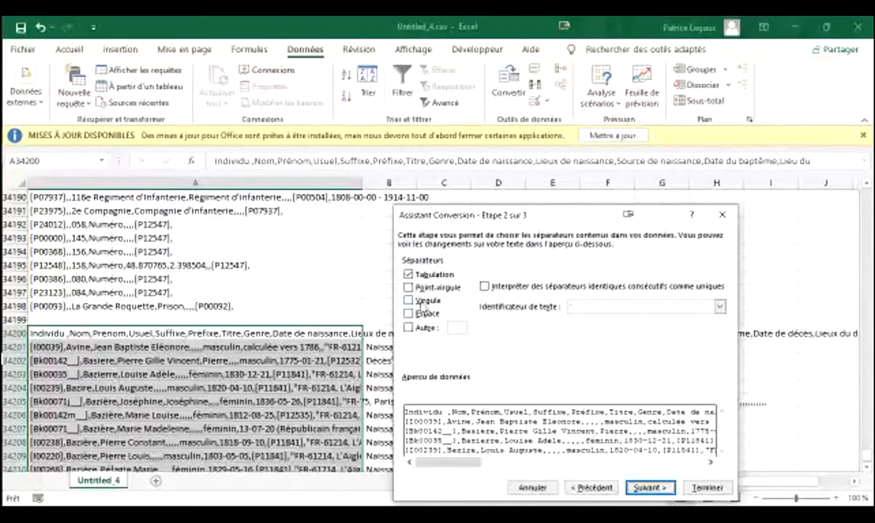
pyautogui.click(423, 300)
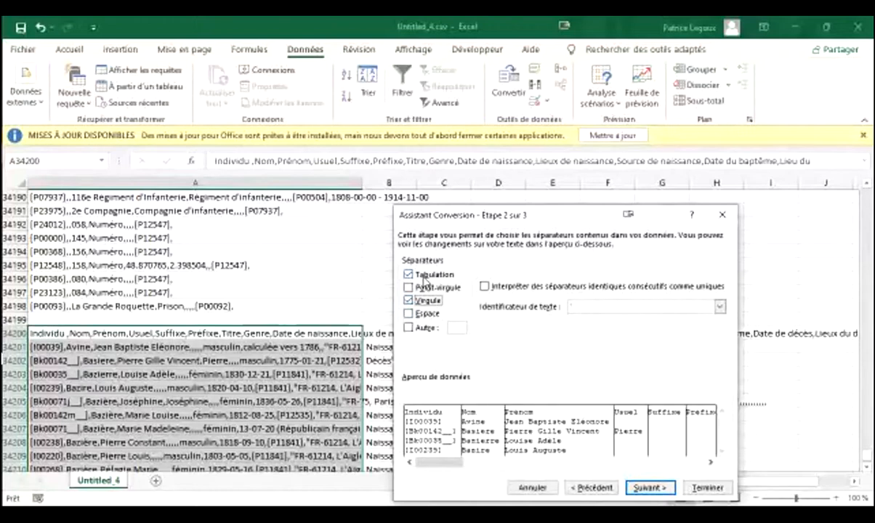
pyautogui.click(649, 488)
pyautogui.click(707, 489)
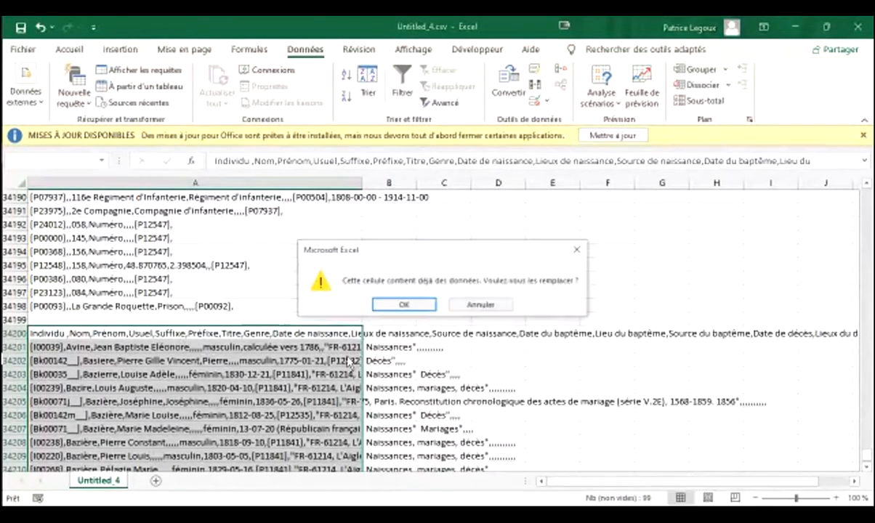
pyautogui.click(400, 305)
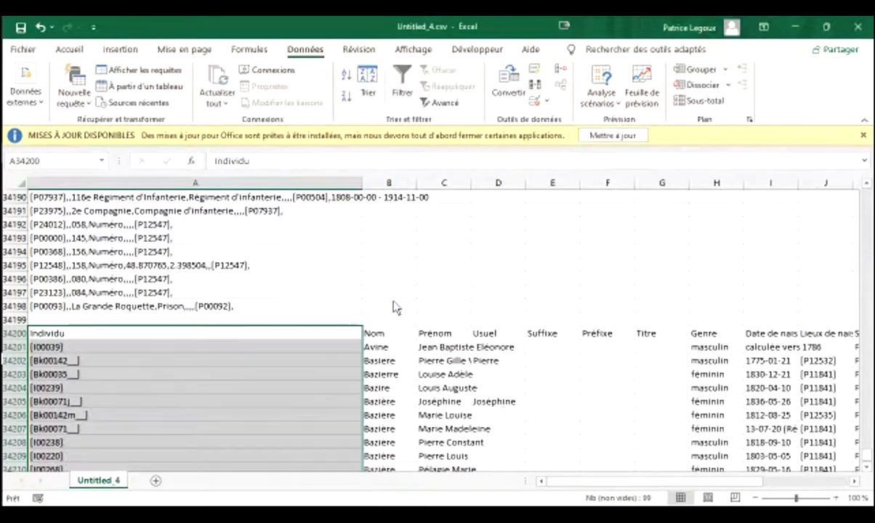
# Step: Narrow column A to fit the individual IDs and look over the surname, first name and usual name fields
pyautogui.scroll(-2, 285, 369)
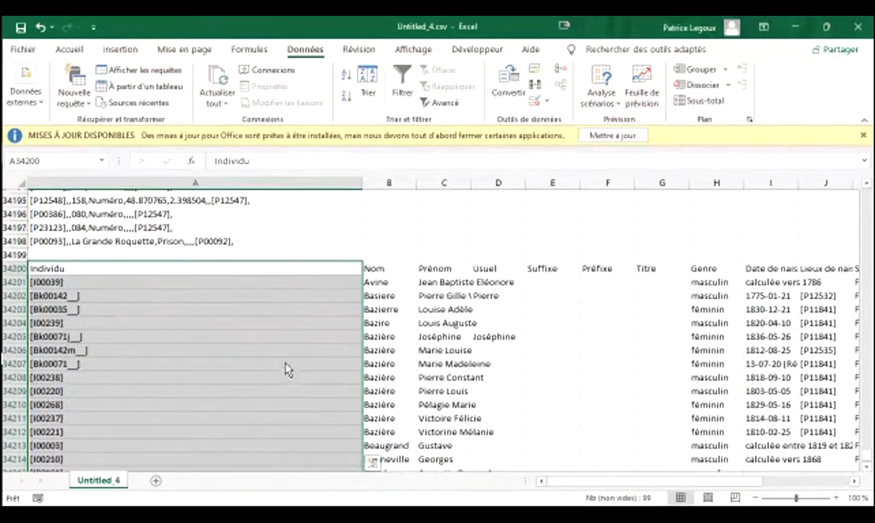
pyautogui.moveTo(362, 183); pyautogui.dragTo(113, 218)
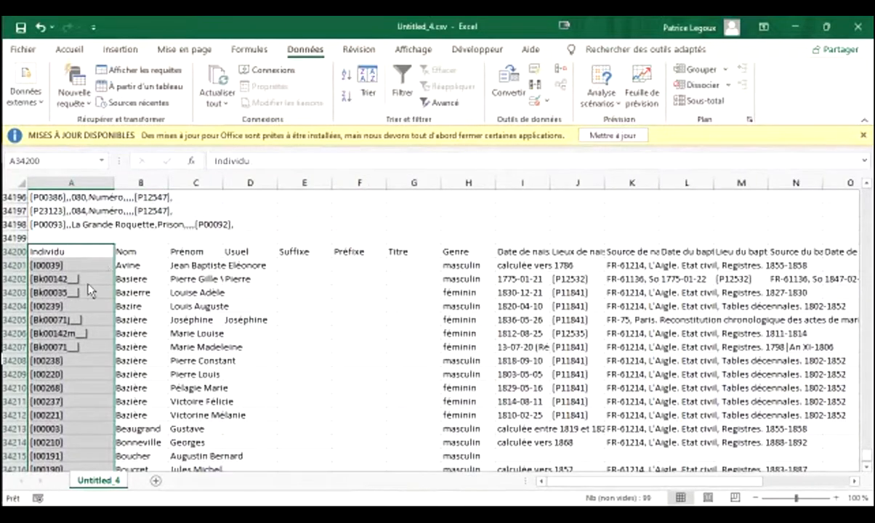
pyautogui.click(143, 254)
pyautogui.click(201, 256)
pyautogui.click(256, 252)
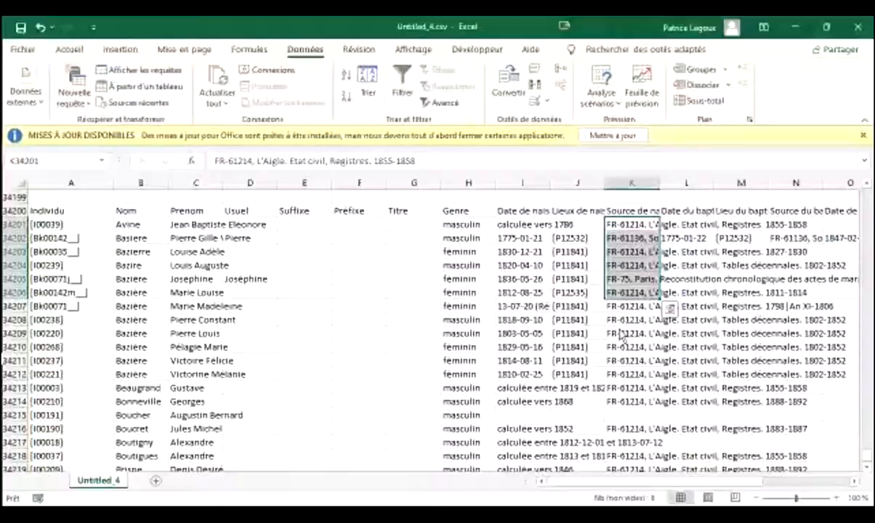
# Step: Split the marriage records in A34300:A34338 into comma-delimited columns and check the wife and date fields
pyautogui.scroll(-3, 622, 335)
pyautogui.scroll(-7, 621, 335)
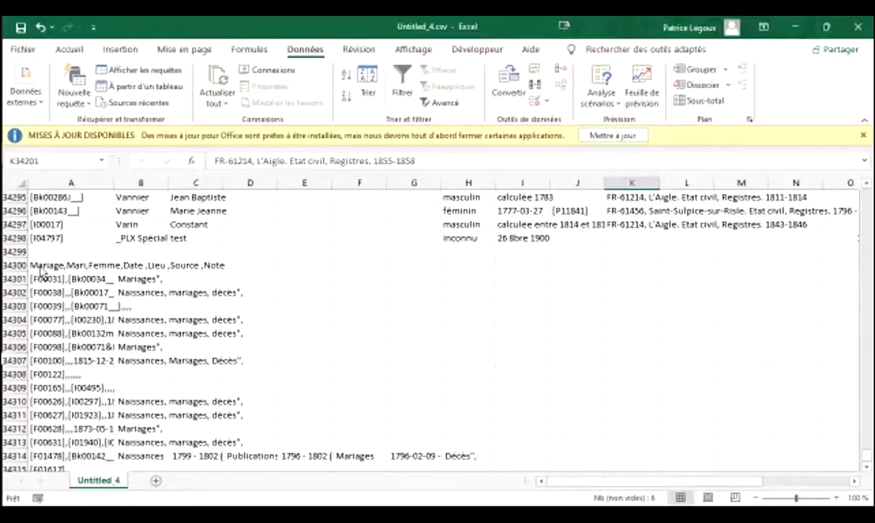
pyautogui.moveTo(43, 265); pyautogui.dragTo(122, 412)
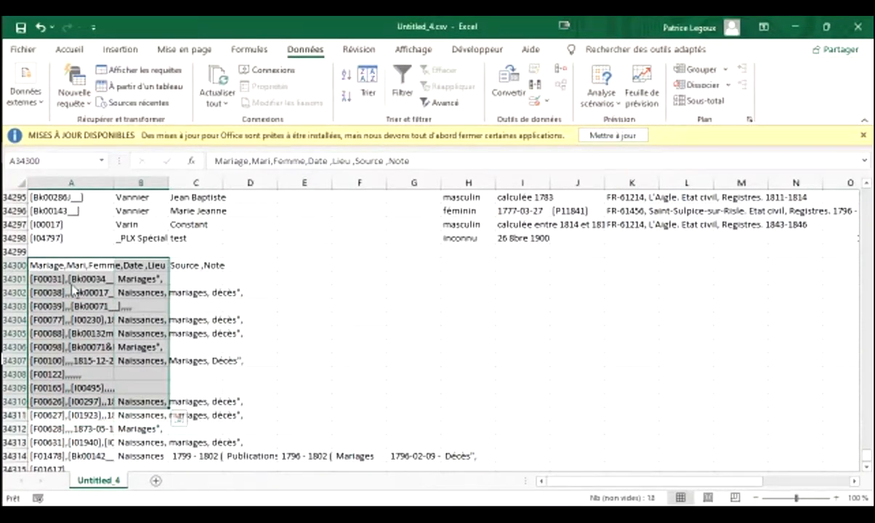
pyautogui.moveTo(53, 273); pyautogui.dragTo(43, 436)
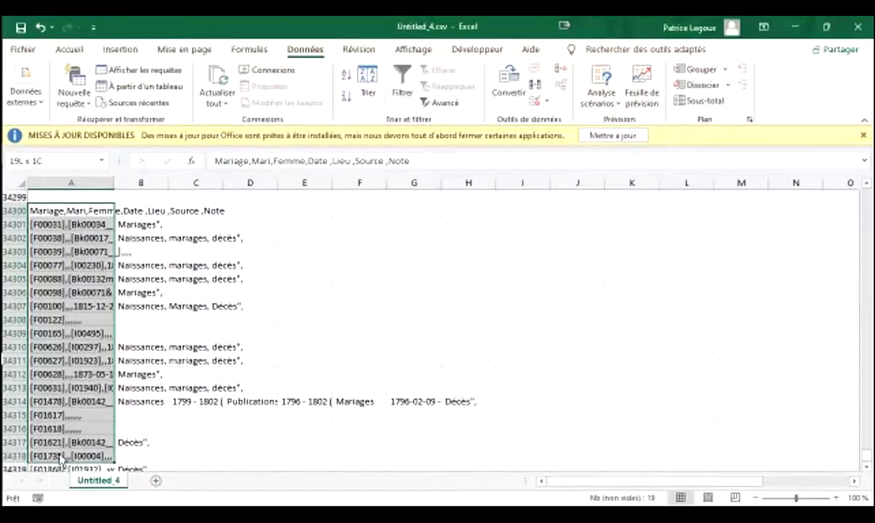
pyautogui.moveTo(61, 458); pyautogui.dragTo(74, 436)
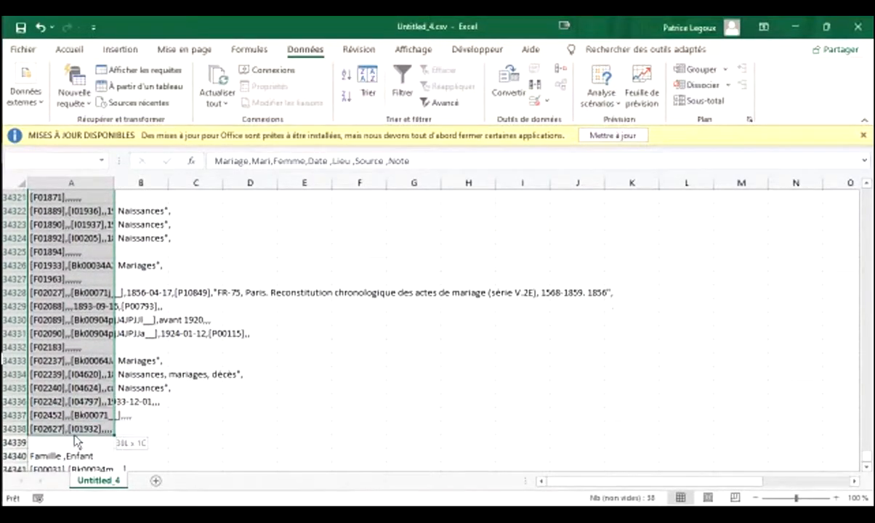
pyautogui.click(521, 85)
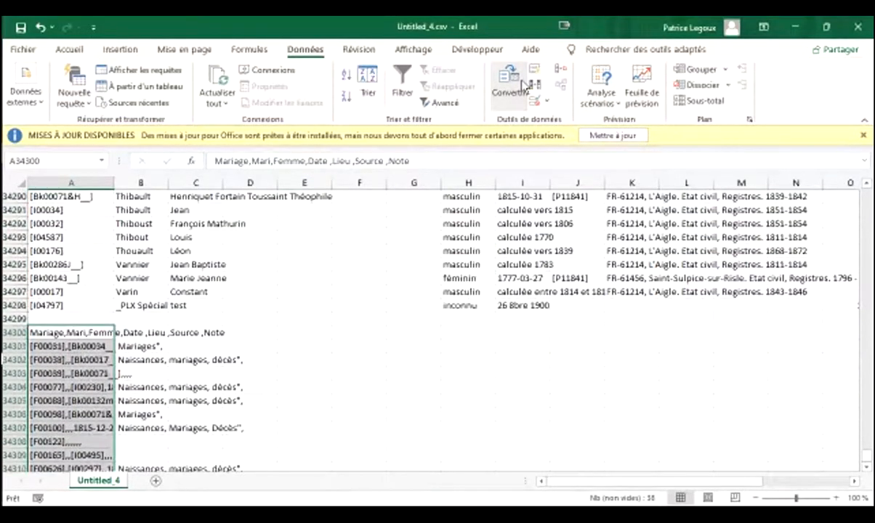
pyautogui.click(698, 488)
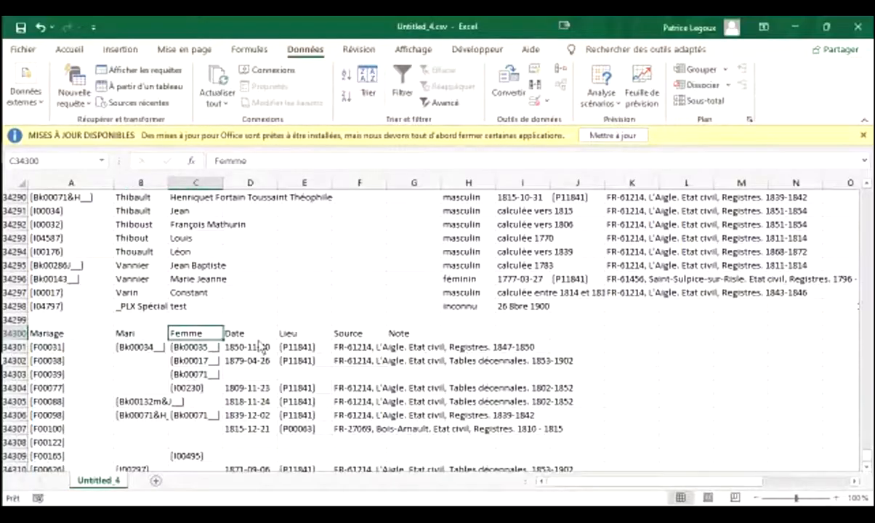
pyautogui.click(263, 347)
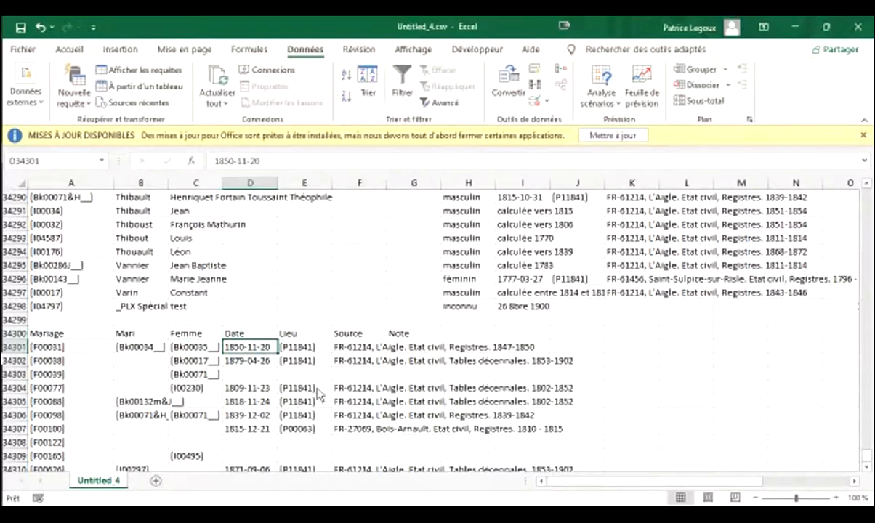
# Step: Select the family and child records in A34340:A34379 and start converting them into separate columns
pyautogui.scroll(-14, 318, 394)
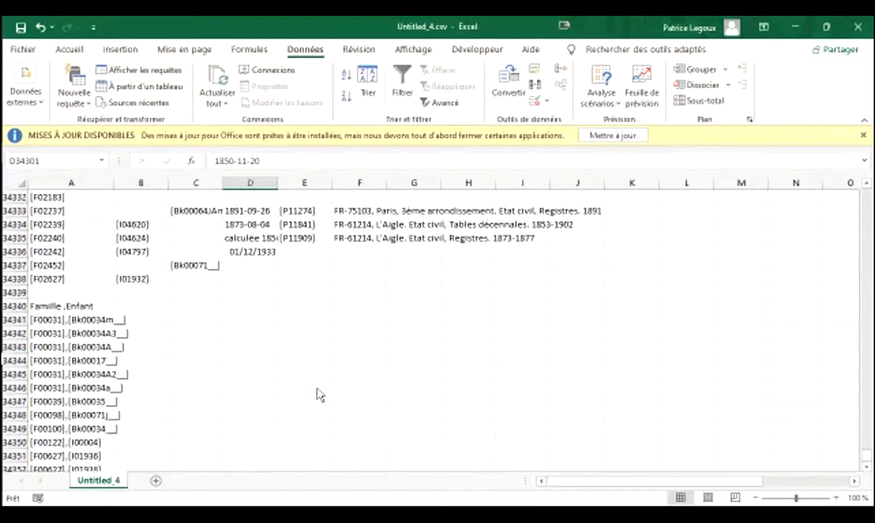
pyautogui.moveTo(58, 309); pyautogui.dragTo(62, 500)
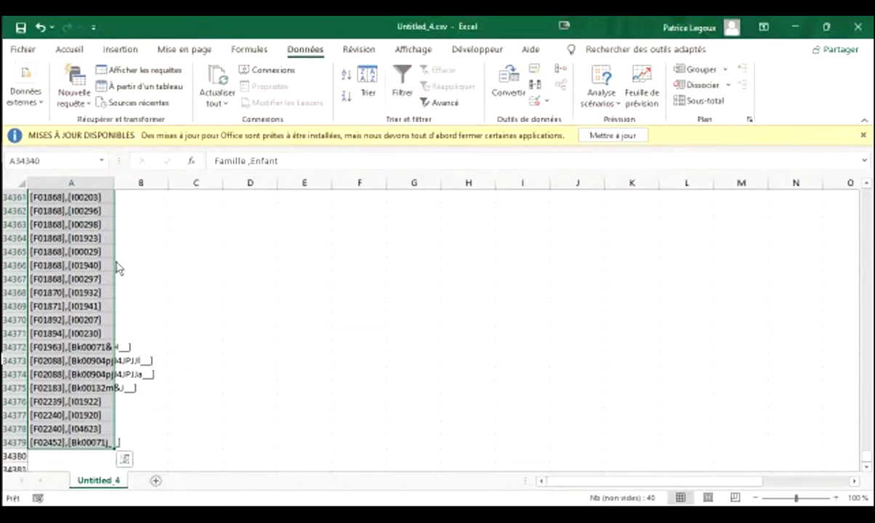
pyautogui.click(508, 87)
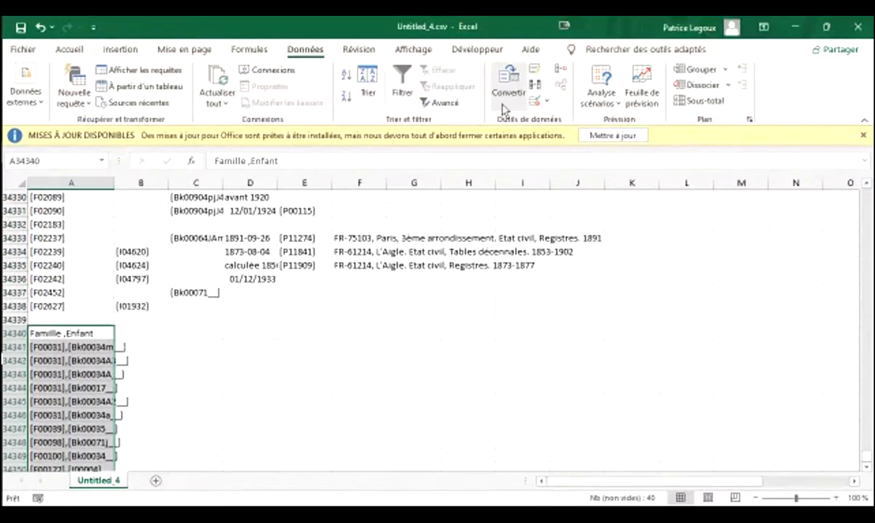
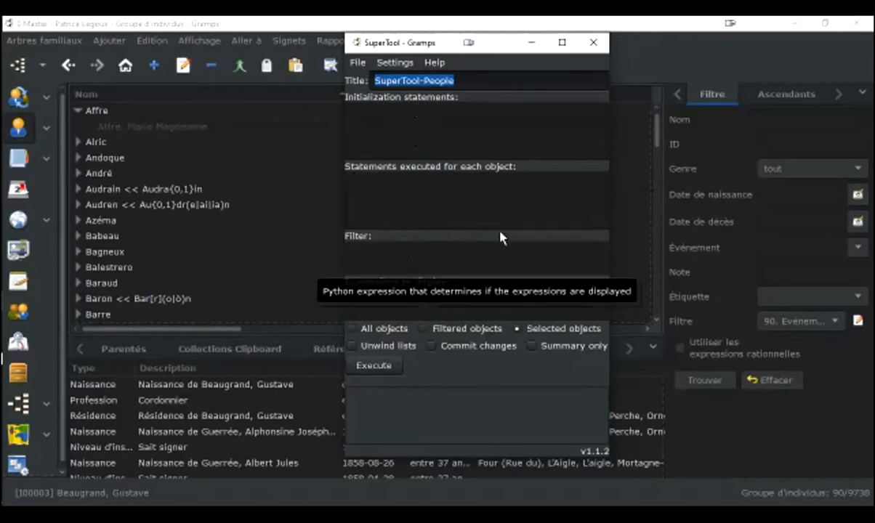
# Step: Switch to SuperTool in Gramps, review the available People properties in its help, and close the help
pyautogui.click(434, 64)
pyautogui.click(446, 80)
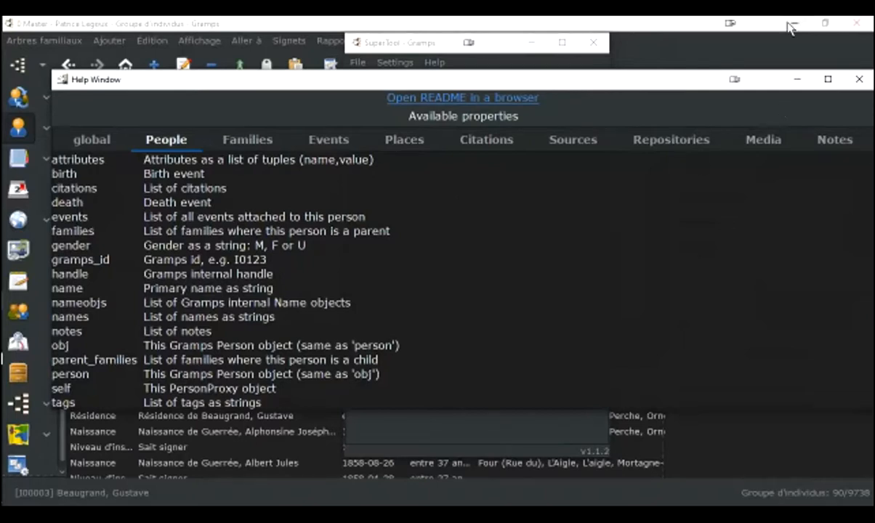
pyautogui.click(859, 79)
# Step: Enter gramps_id, death as the display expressions and execute them for the individual in the first surname group
pyautogui.click(399, 311)
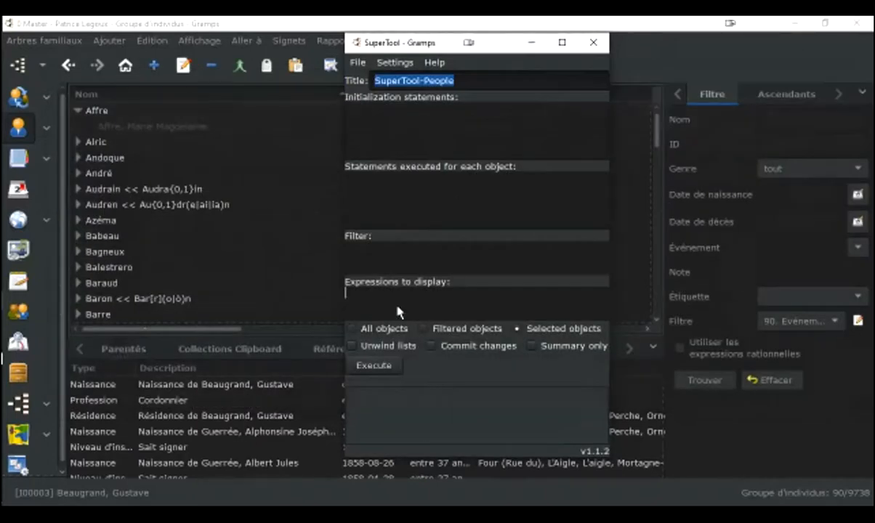
pyautogui.write('gramp')
pyautogui.write('s_id, death')
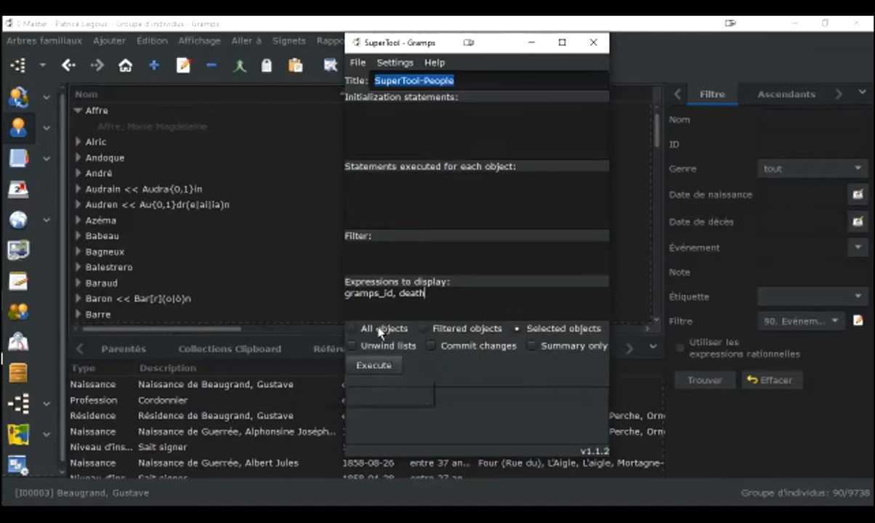
pyautogui.click(168, 126)
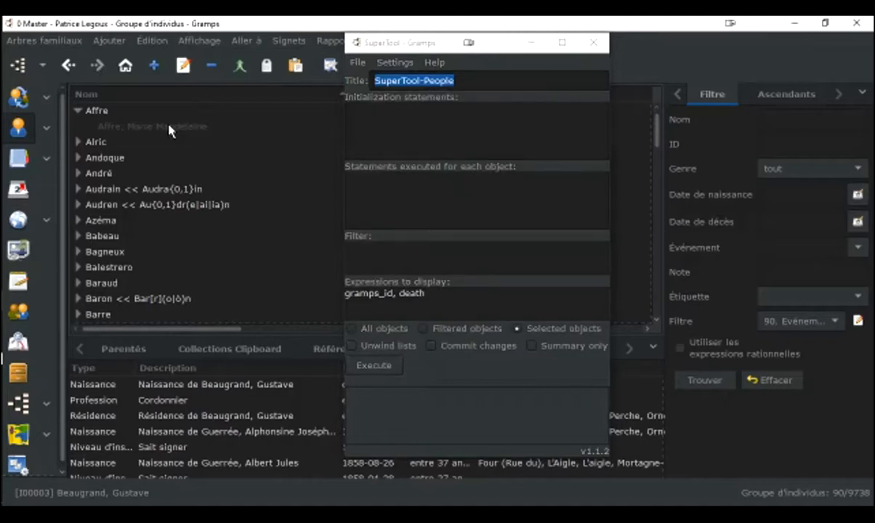
pyautogui.click(168, 126)
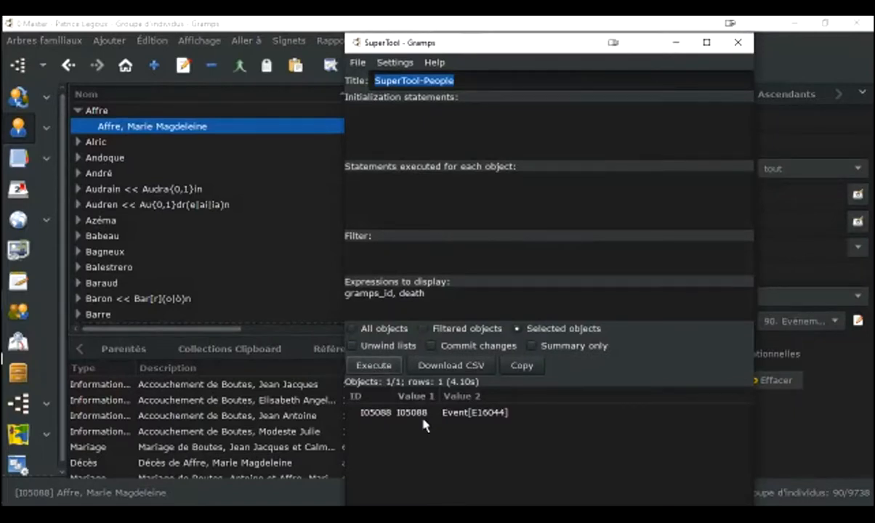
pyautogui.click(373, 419)
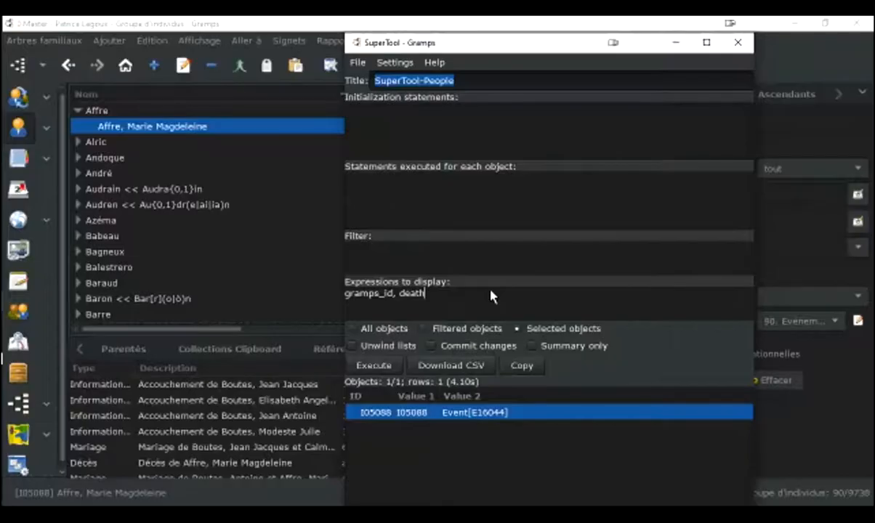
# Step: Change the death expression to death.description and execute the query again for the selected individual
pyautogui.write('.dezscr')
pyautogui.press('BackSpace')
pyautogui.press('BackSpace')
pyautogui.press('BackSpace')
pyautogui.press('BackSpace')
pyautogui.write('scription')
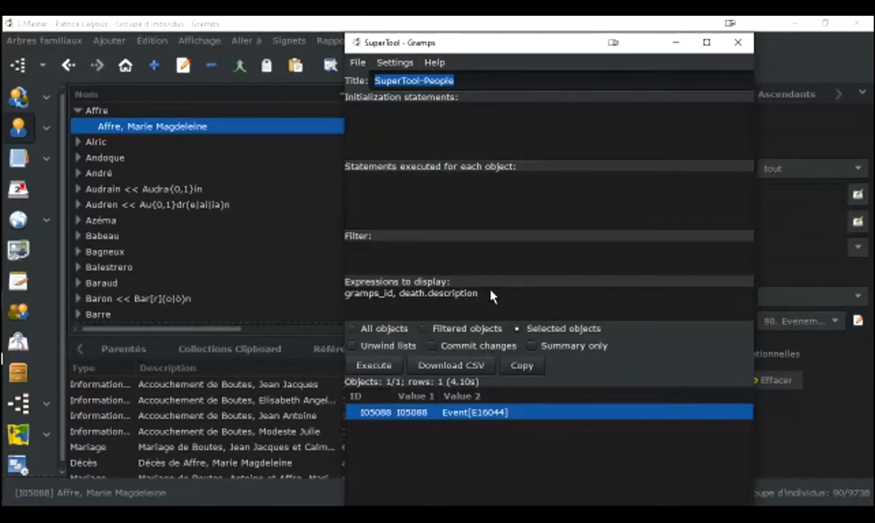
pyautogui.click(369, 365)
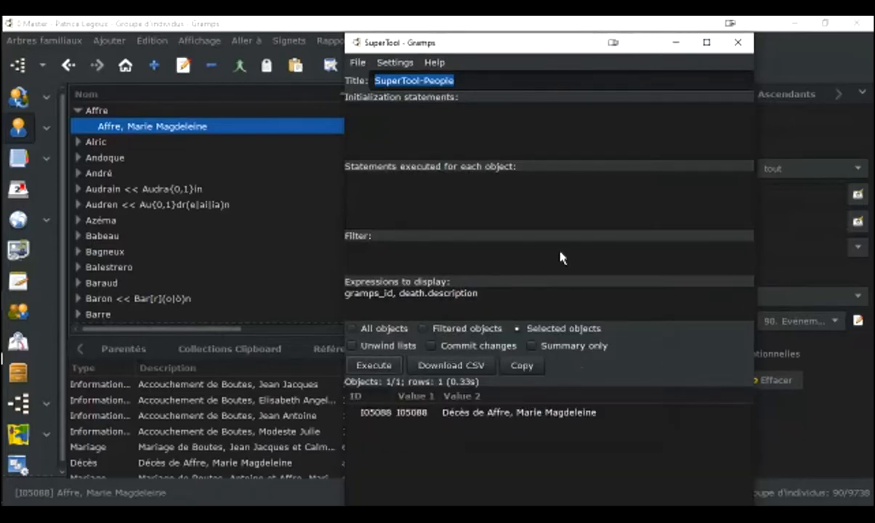
pyautogui.click(434, 417)
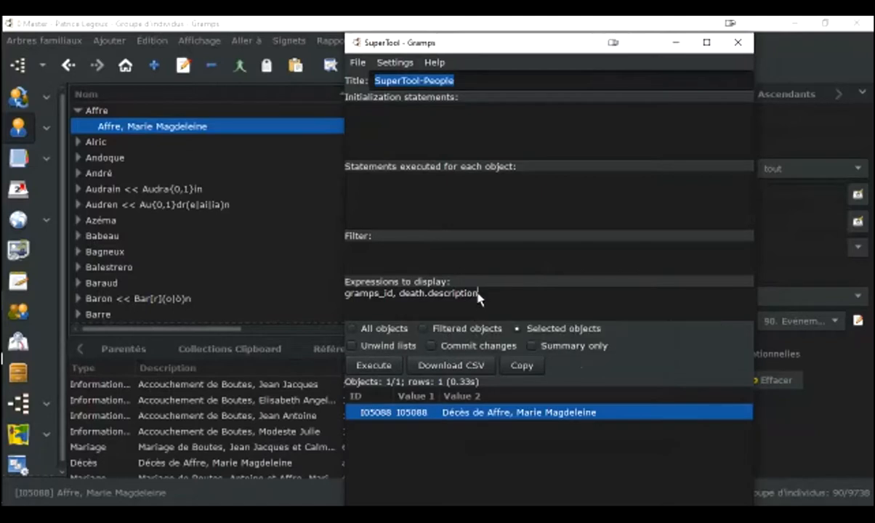
# Step: Add death.date as a third display expression and rerun the query for the selected individual
pyautogui.moveTo(478, 293); pyautogui.dragTo(399, 293)
pyautogui.hotkey('ctrl', 'c')
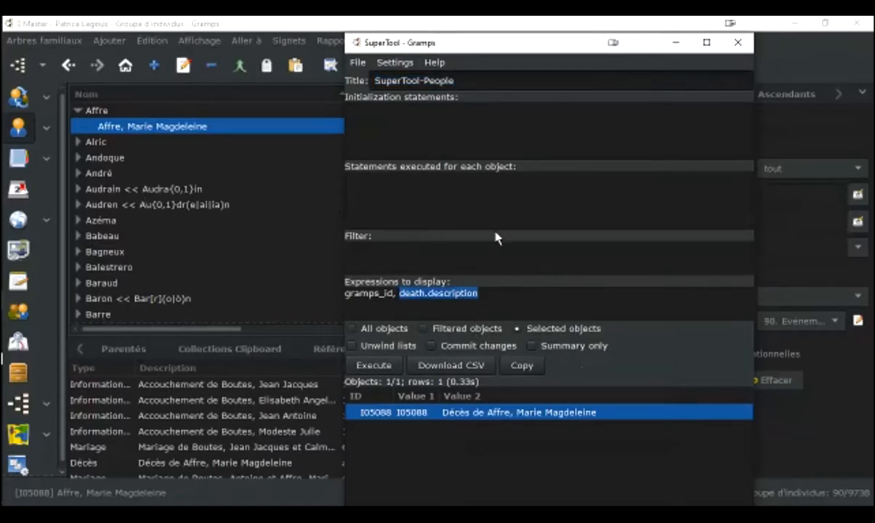
pyautogui.click(512, 297)
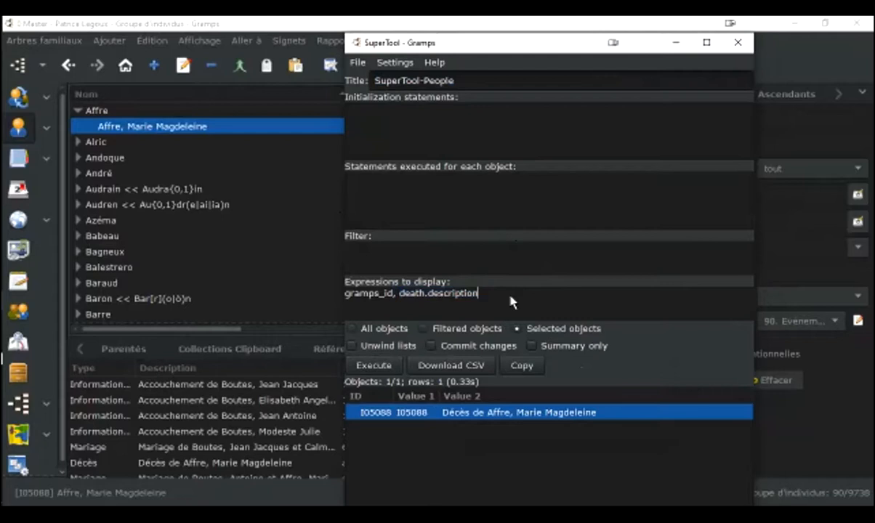
pyautogui.write(',')
pyautogui.hotkey('ctrl', 'v')
pyautogui.press('BackSpace')
pyautogui.keyDown('shift'); pyautogui.click(513, 294); pyautogui.keyUp('shift')
pyautogui.write('date')
pyautogui.click(366, 366)
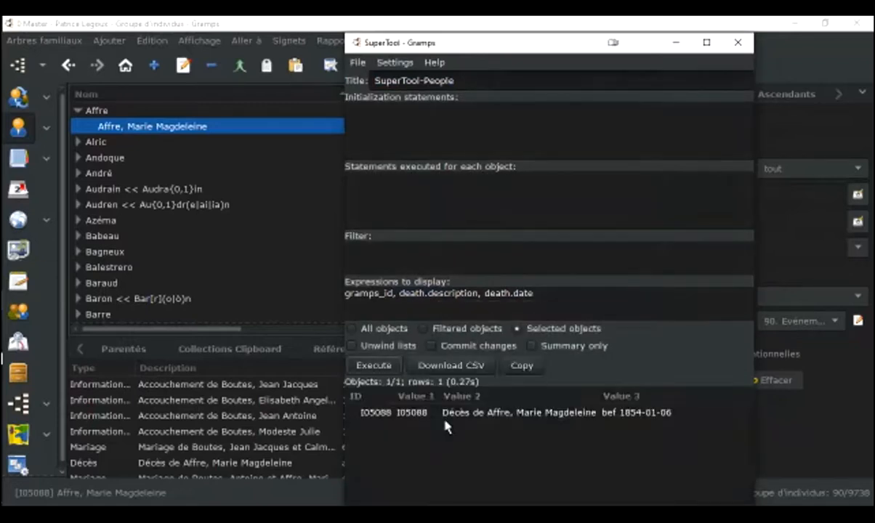
pyautogui.click(676, 412)
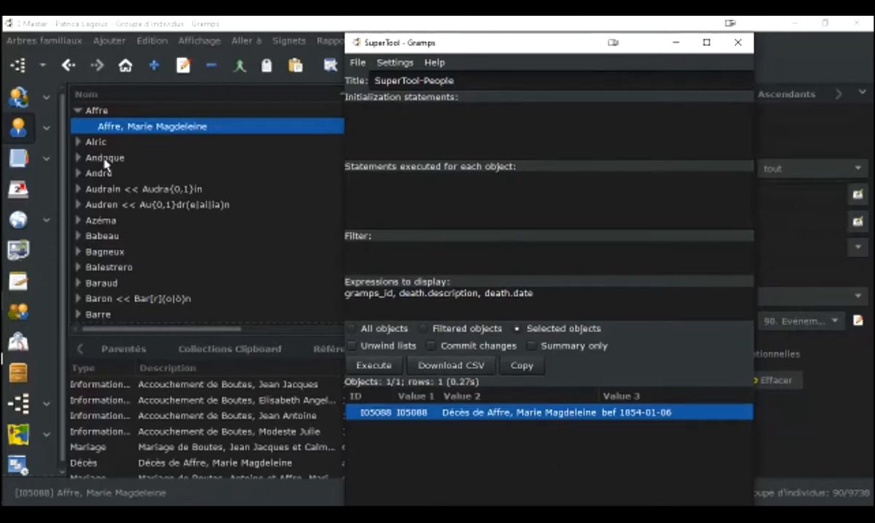
# Step: Select all five individuals in the fifth surname group, execute the query on them, and widen the SuperTool window
pyautogui.click(79, 146)
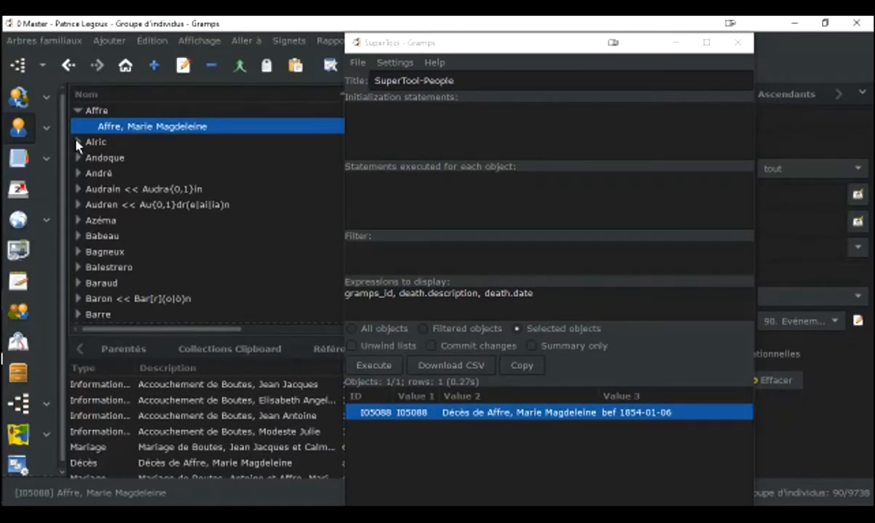
pyautogui.click(78, 143)
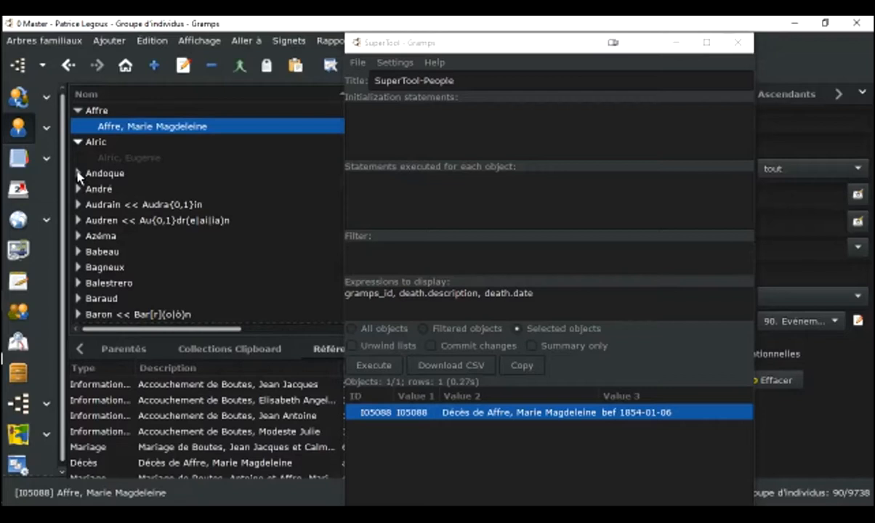
pyautogui.click(78, 189)
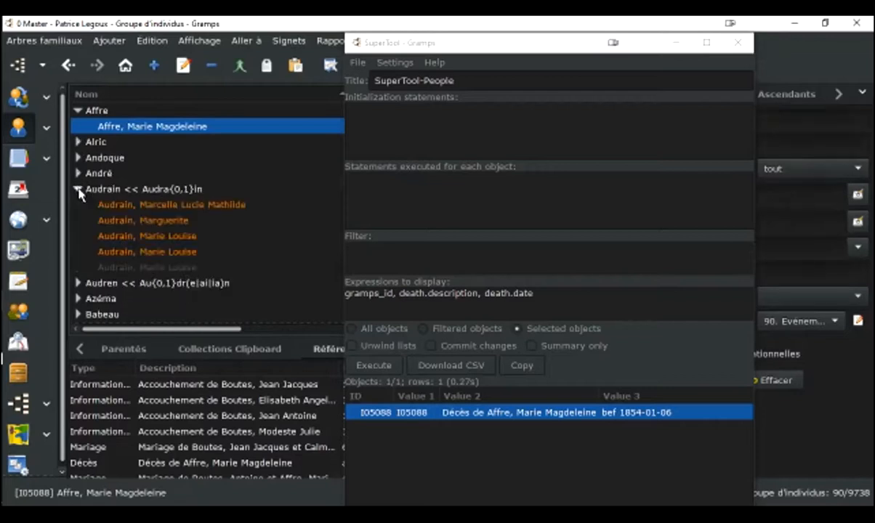
pyautogui.click(101, 204)
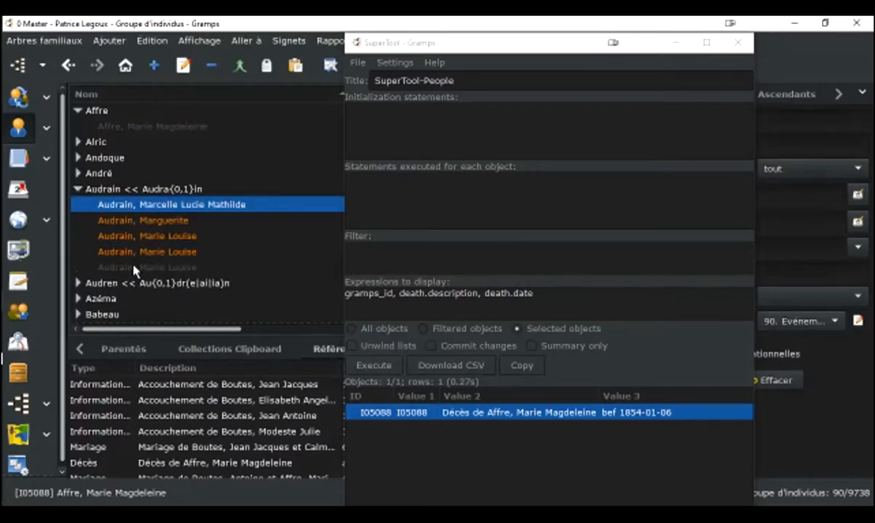
pyautogui.click(133, 269)
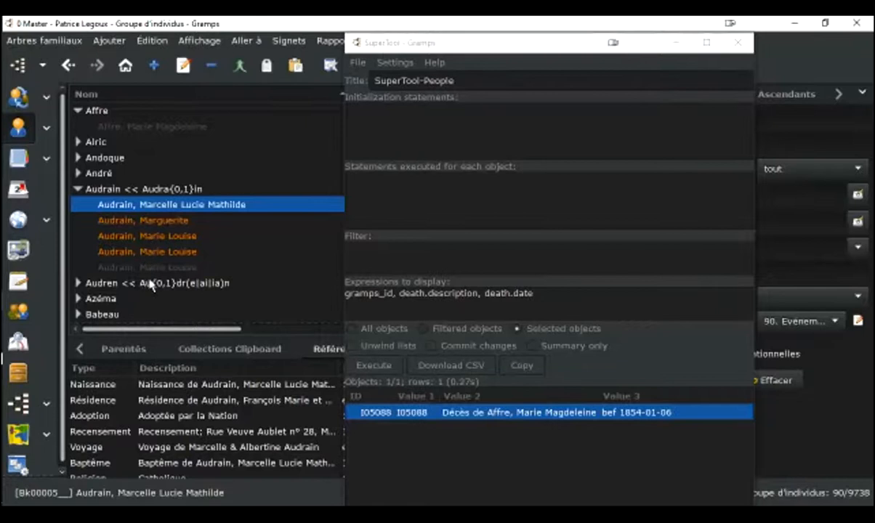
pyautogui.keyDown('shift'); pyautogui.click(151, 268); pyautogui.keyUp('shift')
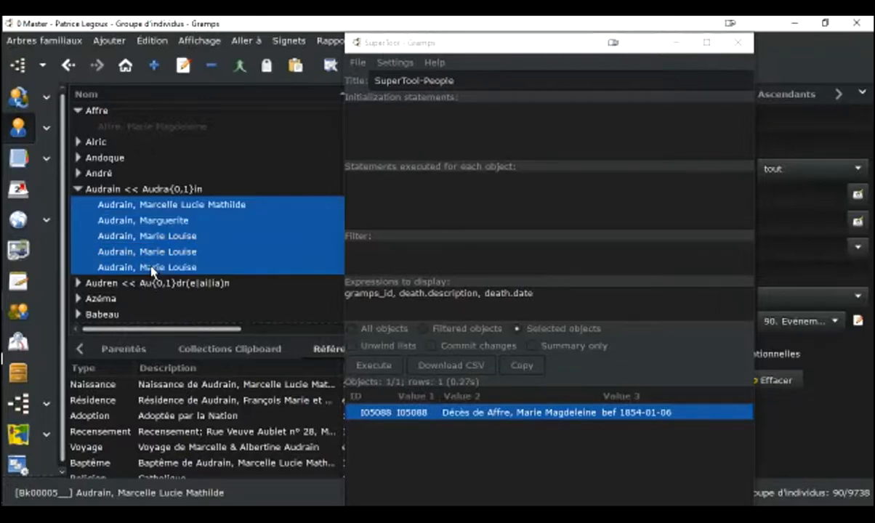
pyautogui.click(372, 365)
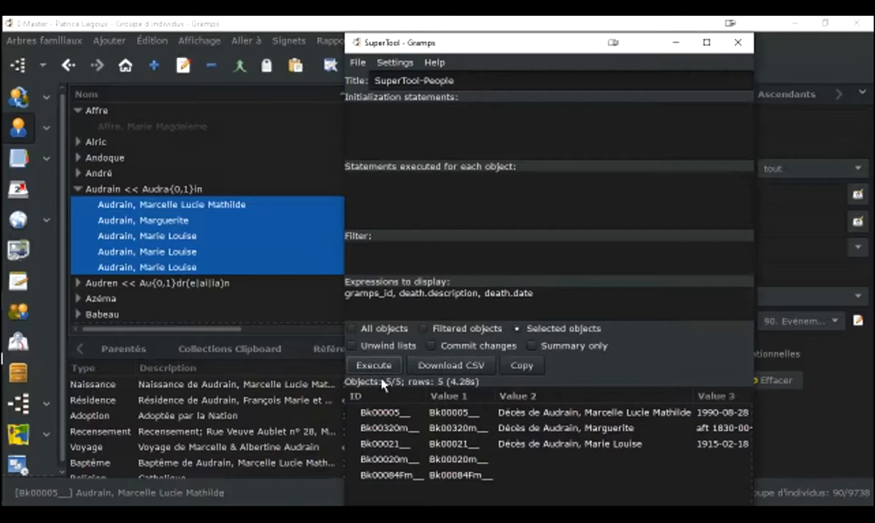
pyautogui.moveTo(345, 382); pyautogui.dragTo(225, 386)
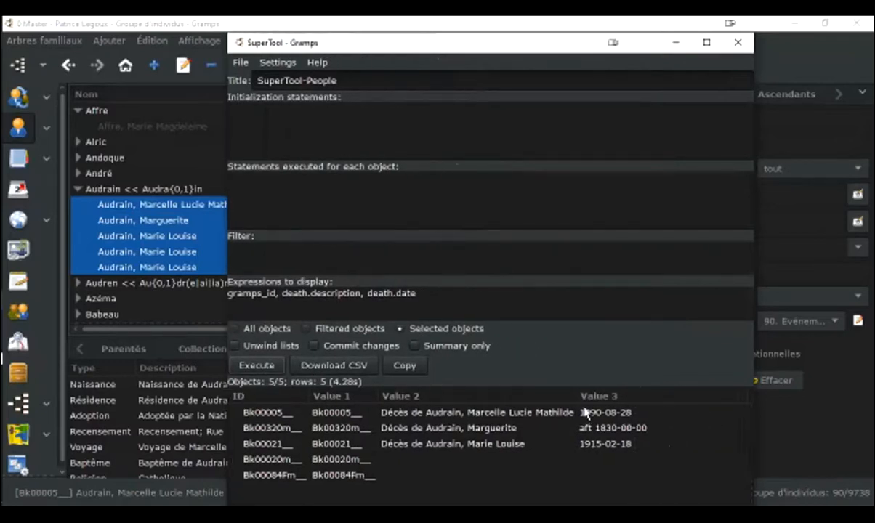
# Step: Export the query results to the desktop as SuperTool-People.csv with UTF-8 encoding and comma delimiter
pyautogui.click(336, 365)
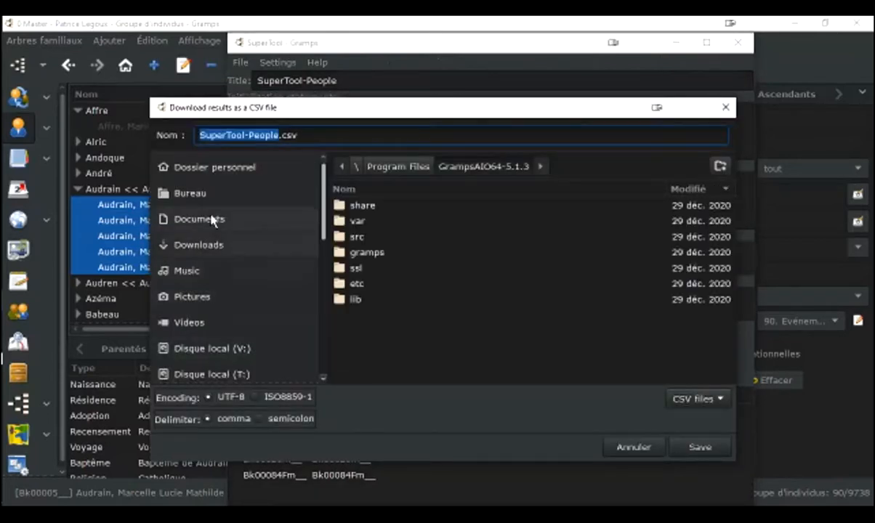
pyautogui.click(202, 196)
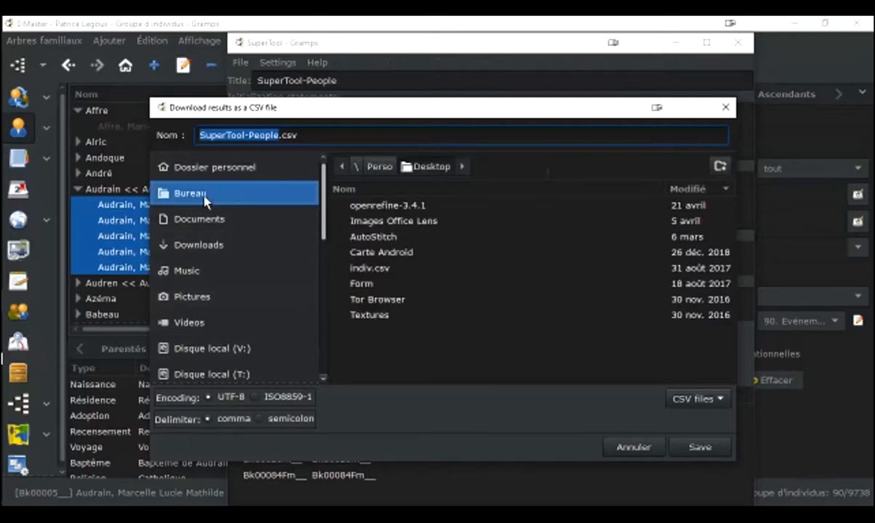
pyautogui.click(709, 447)
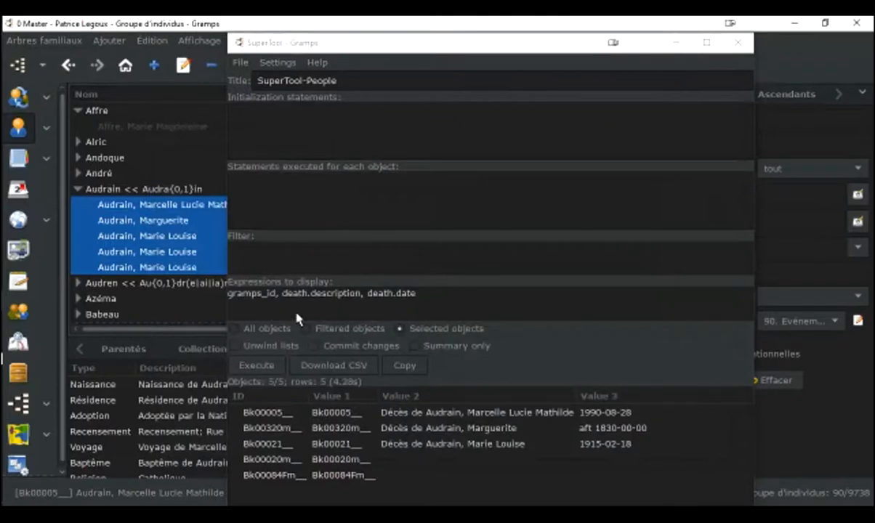
# Step: Switch to File Explorer and look for the exported CSV file in the desktop folder
pyautogui.press('super+e')
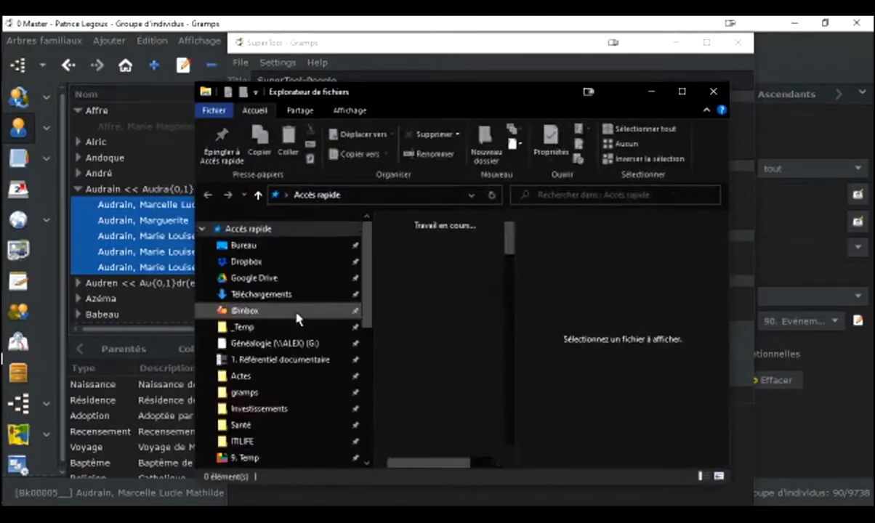
pyautogui.click(266, 242)
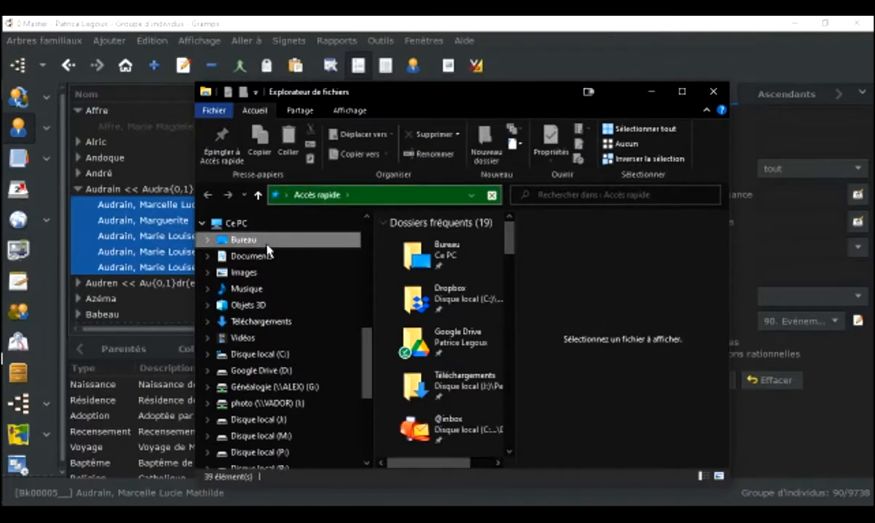
pyautogui.scroll(-2, 480, 331)
pyautogui.click(483, 336)
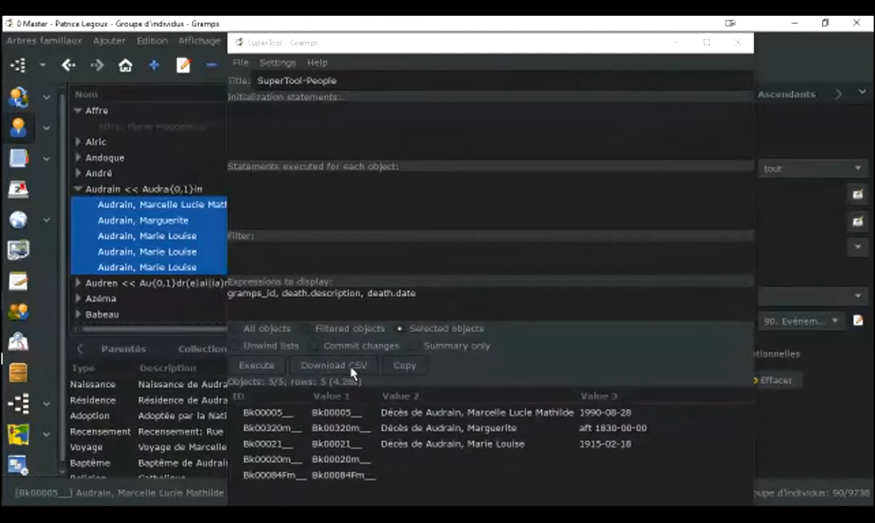
# Step: Review the encoding and delimiter options of SuperTool's CSV export, then leave it without saving
pyautogui.click(342, 367)
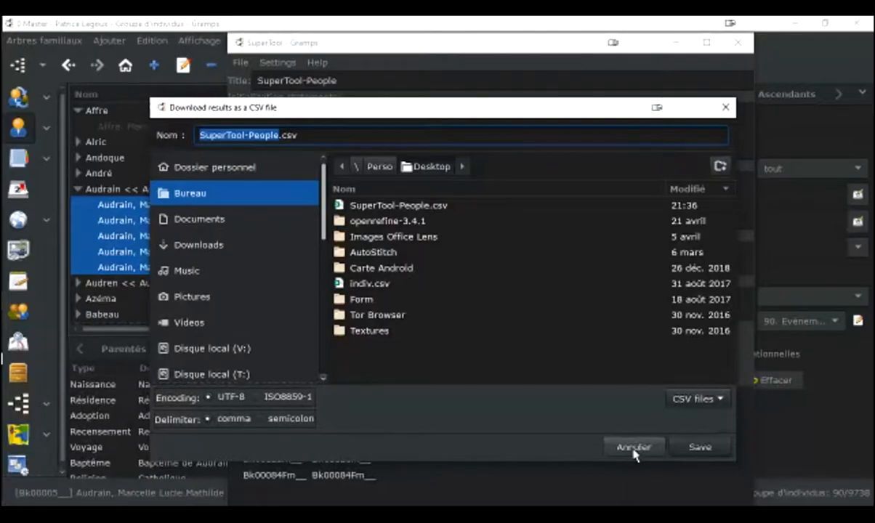
pyautogui.click(631, 451)
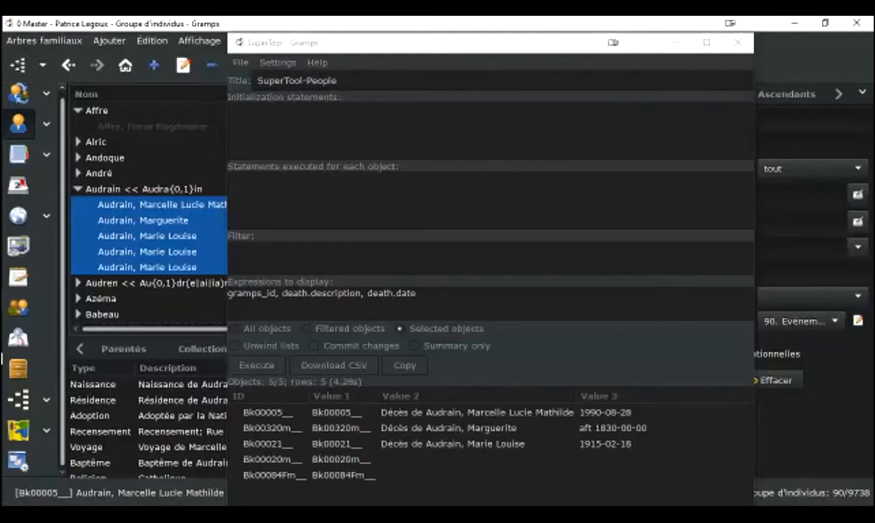
# Step: Switch to File Explorer and open SuperTool-People.csv from the desktop folder in Excel
pyautogui.click(482, 91)
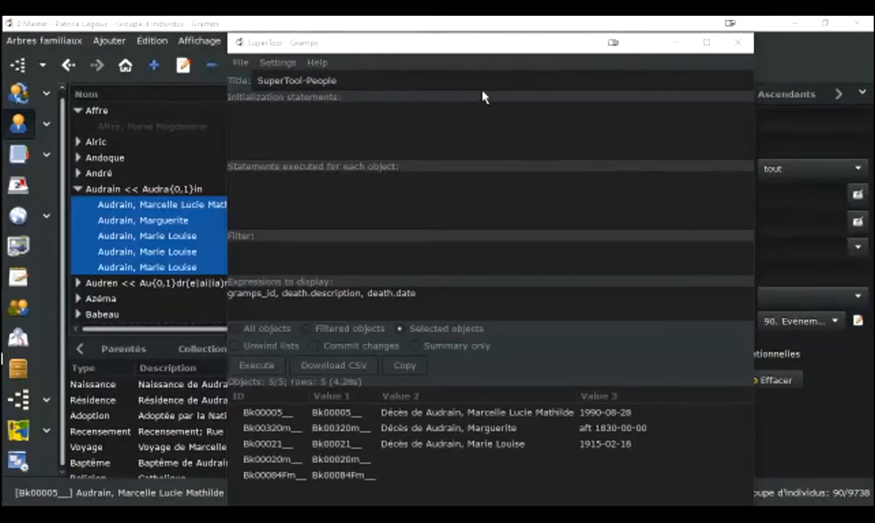
pyautogui.press('super+e')
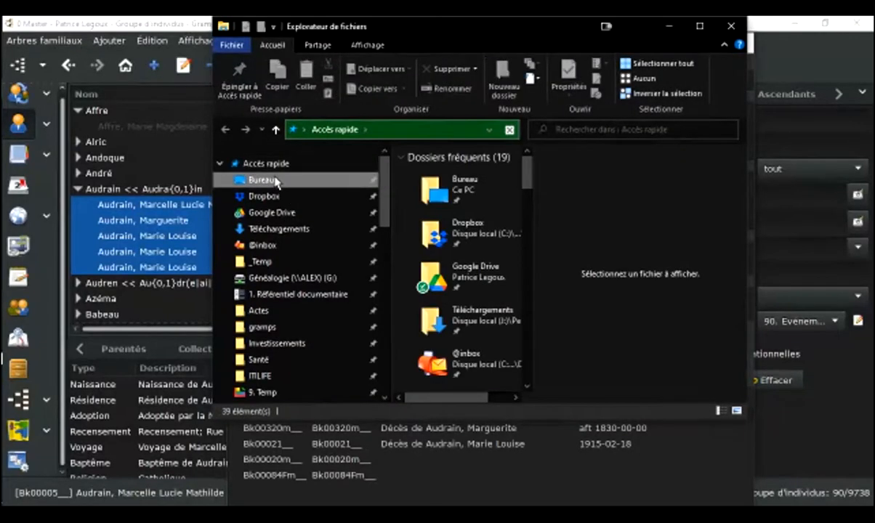
pyautogui.click(277, 182)
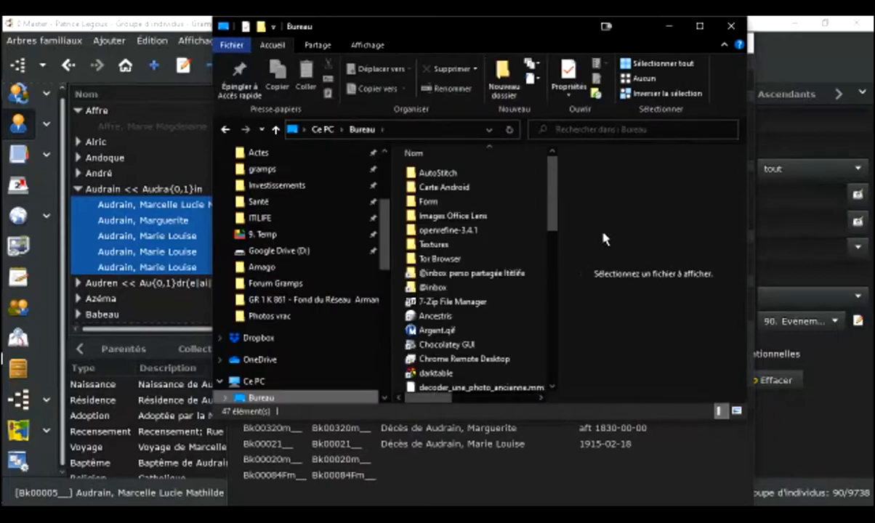
pyautogui.scroll(-9, 523, 279)
pyautogui.click(519, 276)
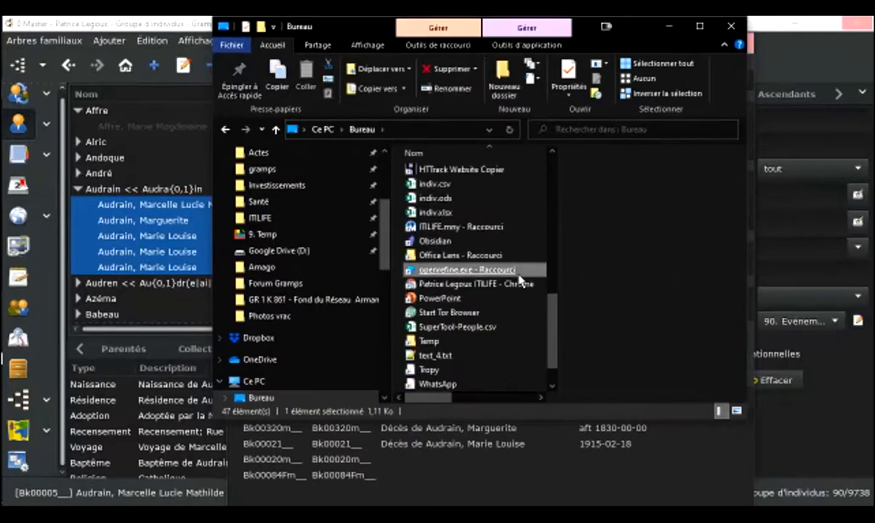
pyautogui.click(486, 327)
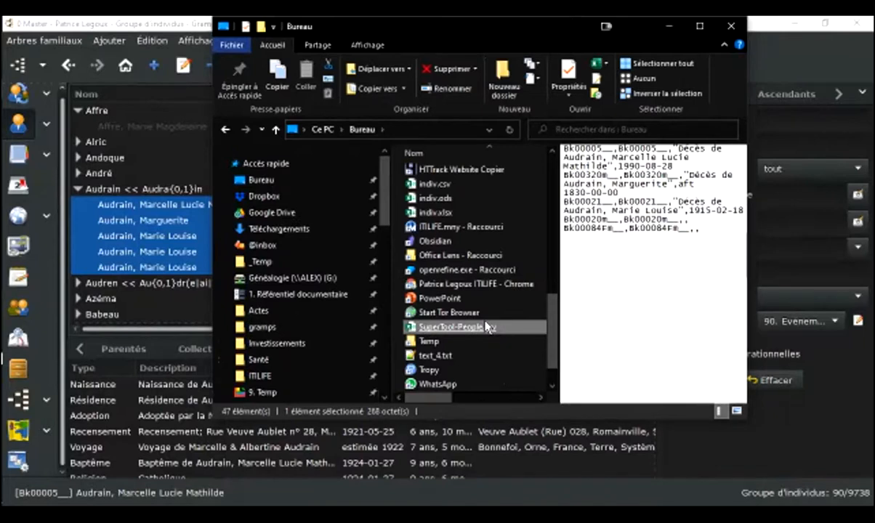
pyautogui.doubleClick(487, 328)
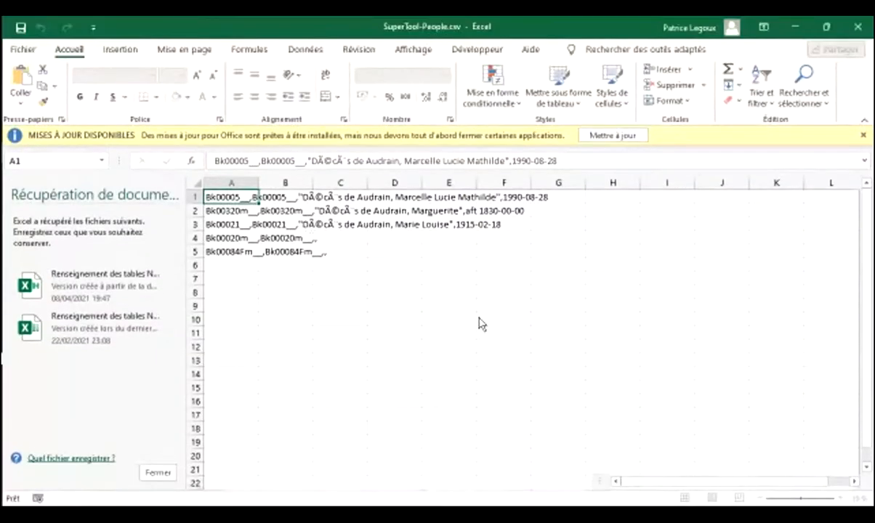
# Step: Split column A into separate columns as delimited text with comma as a separator, and widen column C to fit the descriptions
pyautogui.click(233, 184)
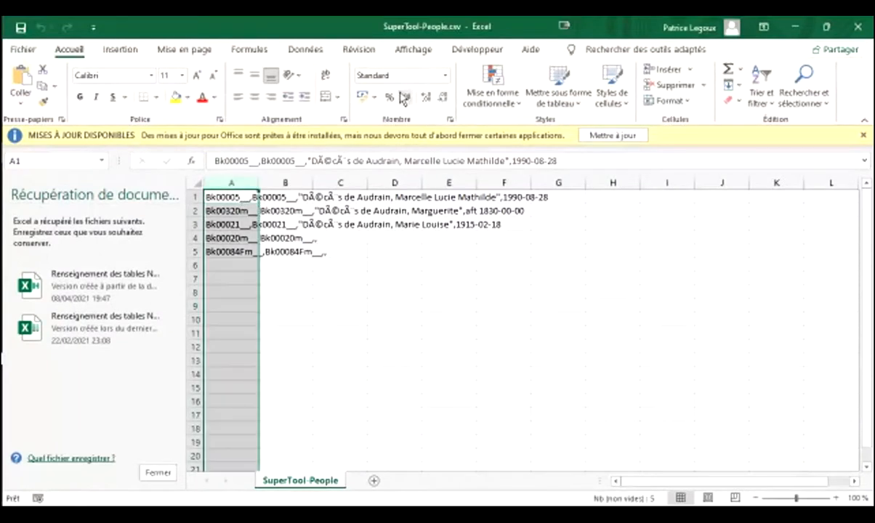
pyautogui.click(314, 53)
pyautogui.click(507, 84)
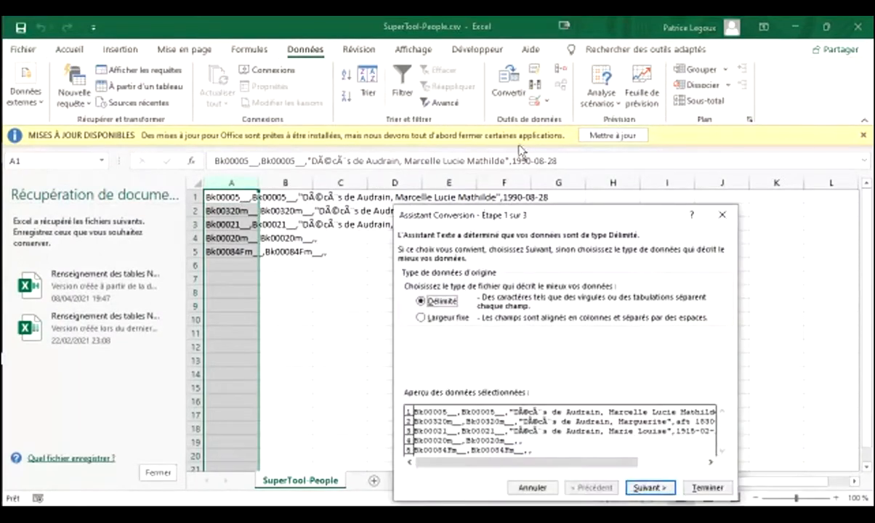
pyautogui.click(656, 489)
pyautogui.click(409, 300)
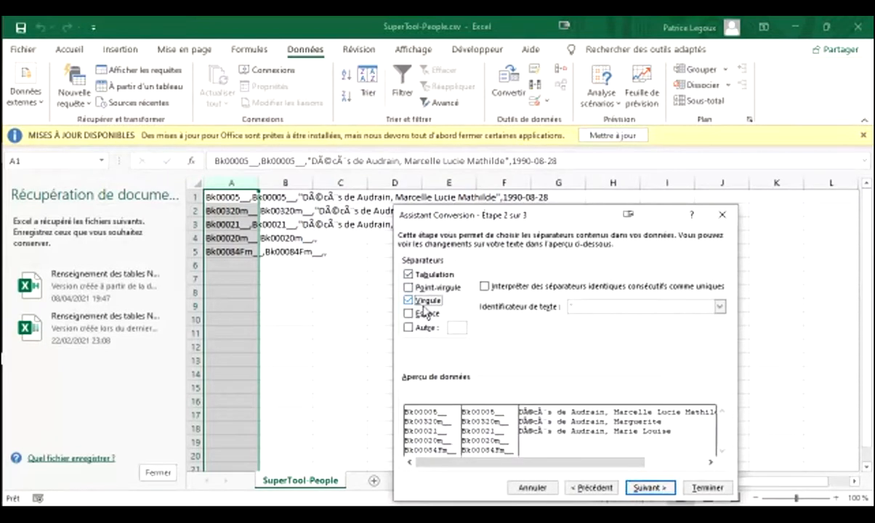
pyautogui.click(696, 489)
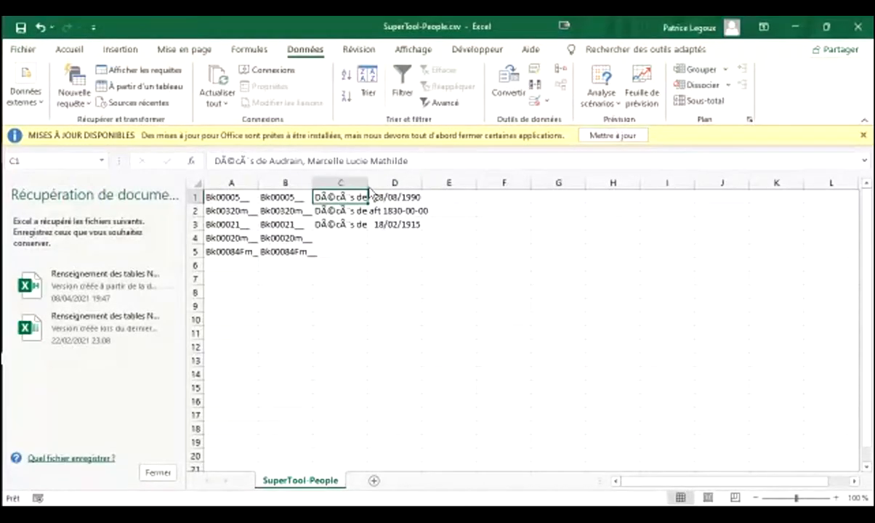
pyautogui.moveTo(367, 183); pyautogui.dragTo(513, 183)
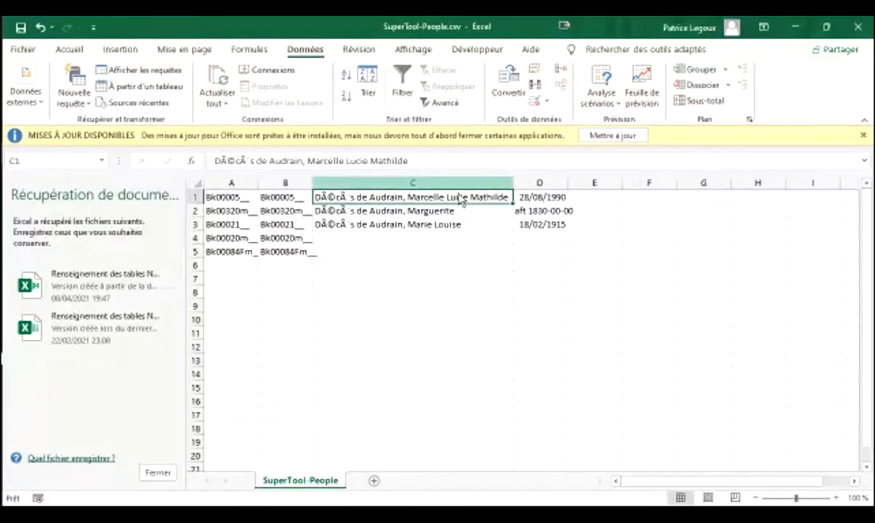
# Step: Examine the imported death rows for their accented characters and column layout, and close the Excel workbook
pyautogui.click(361, 214)
pyautogui.click(363, 227)
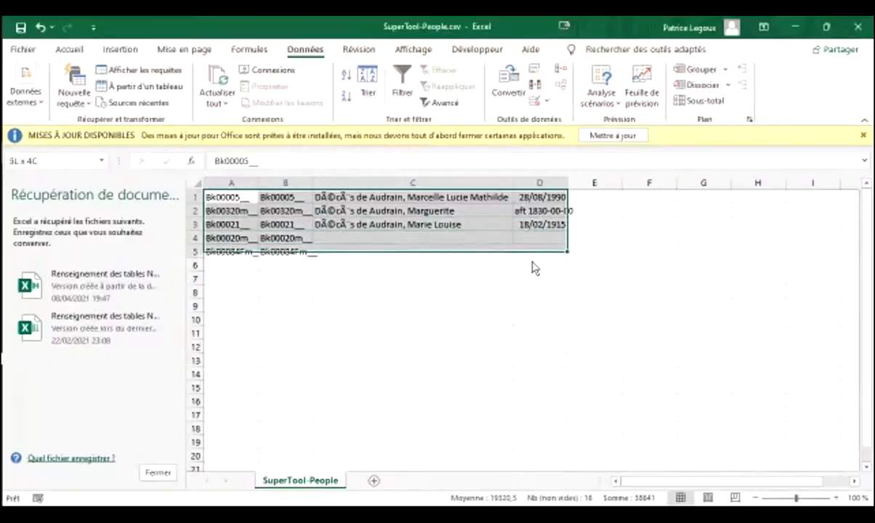
pyautogui.moveTo(534, 267); pyautogui.dragTo(539, 254)
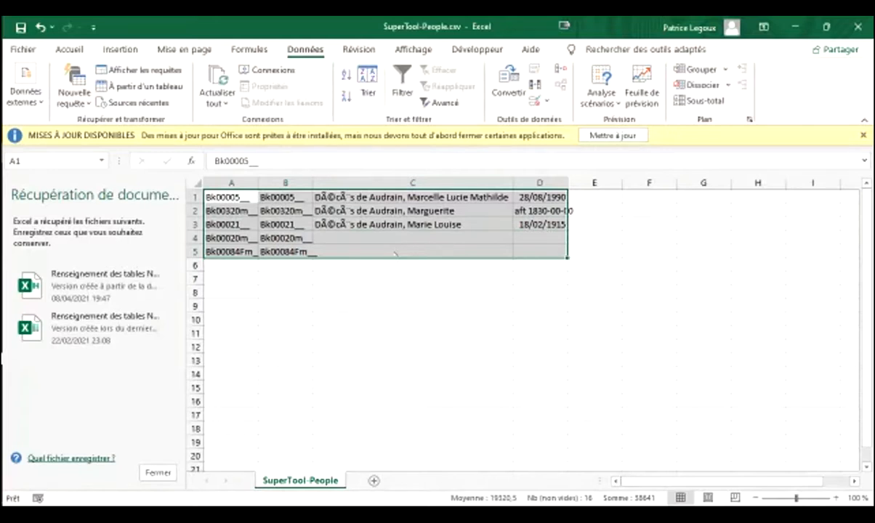
pyautogui.click(345, 197)
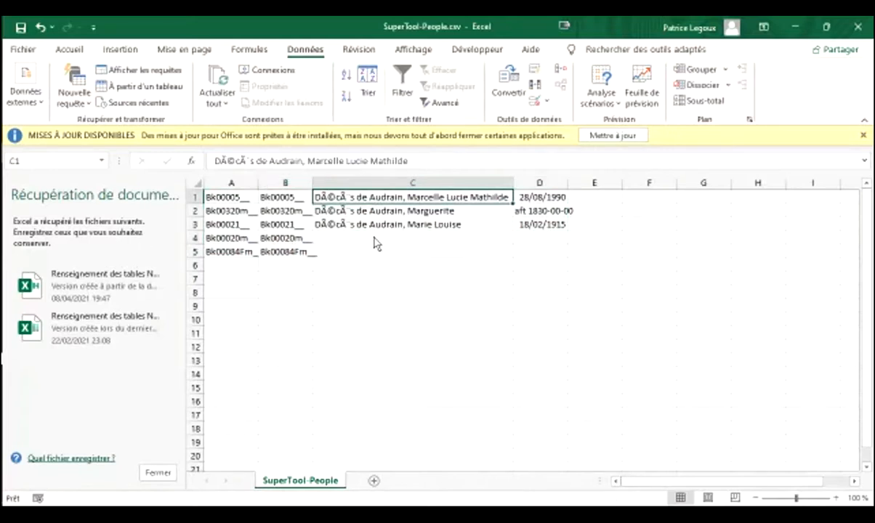
pyautogui.click(856, 29)
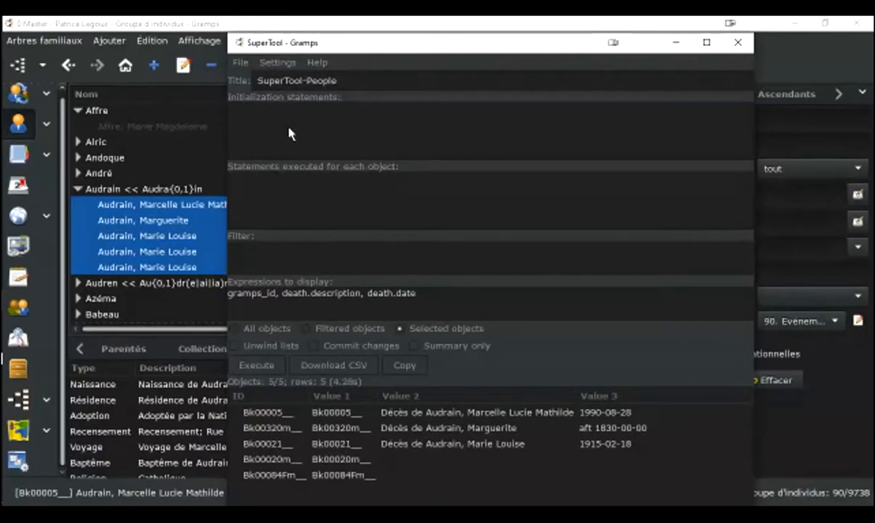
# Step: Enter gid = [] as SuperTool's initialization statement
pyautogui.click(289, 133)
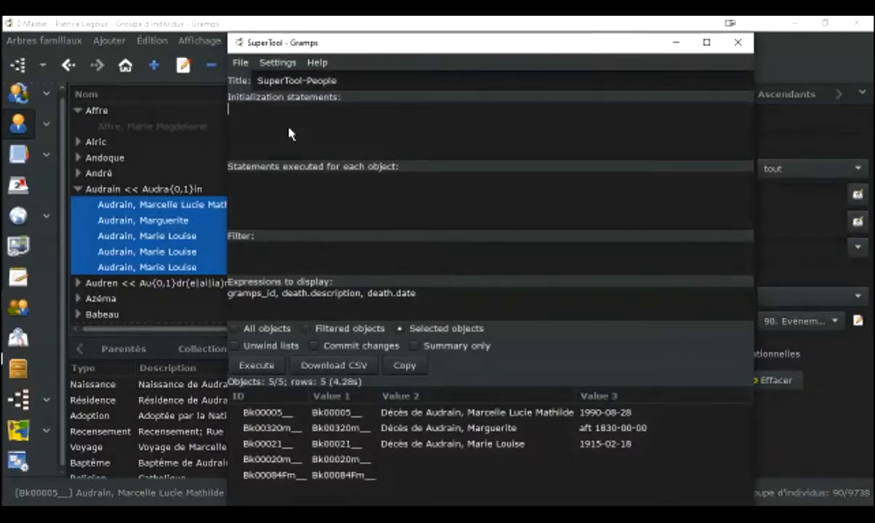
pyautogui.write('GID + []')
pyautogui.click(250, 110)
pyautogui.press('BackSpace')
pyautogui.press('BackSpace')
pyautogui.press('BackSpace')
pyautogui.press('BackSpace')
pyautogui.press('BackSpace')
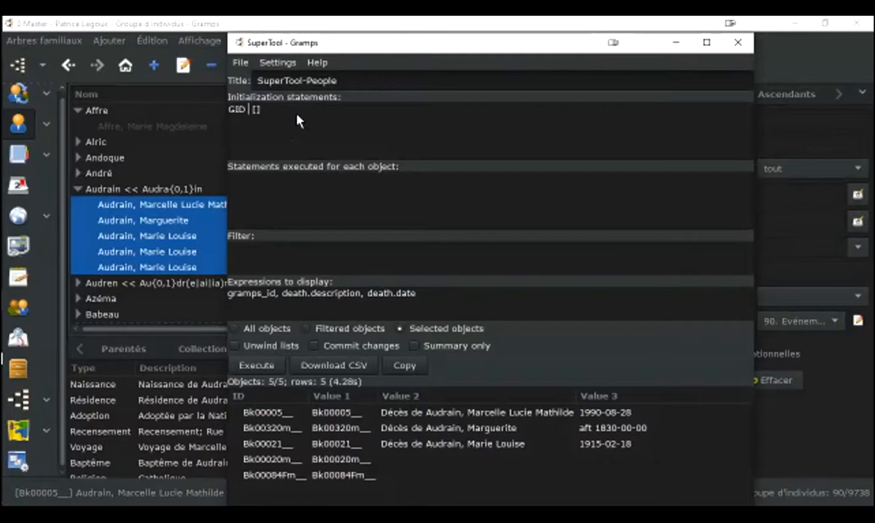
pyautogui.write('gid=')
pyautogui.press('Left')
# Step: Copy death.description from the expressions to display, and clear both the display expressions and the initialization statement
pyautogui.click(295, 184)
pyautogui.moveTo(282, 293); pyautogui.dragTo(336, 295)
pyautogui.hotkey('ctrl', 'c')
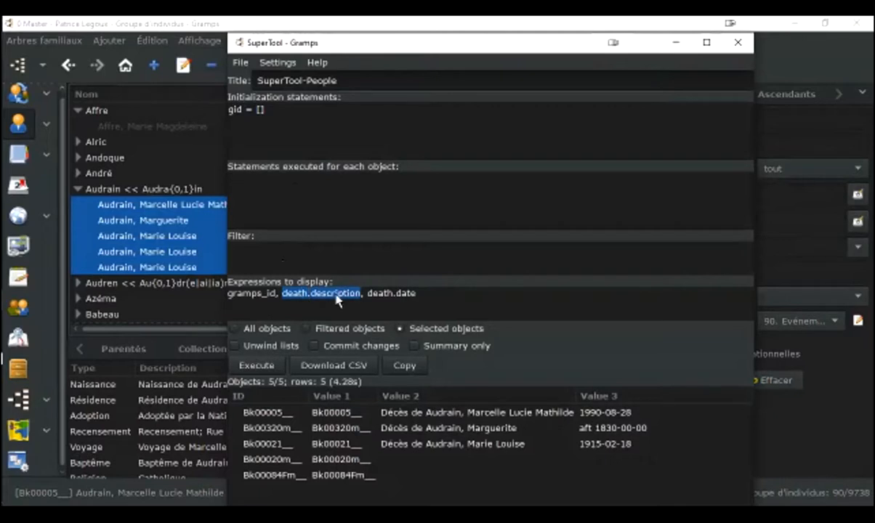
pyautogui.tripleClick(355, 295)
pyautogui.tripleClick(356, 294)
pyautogui.press('BackSpace')
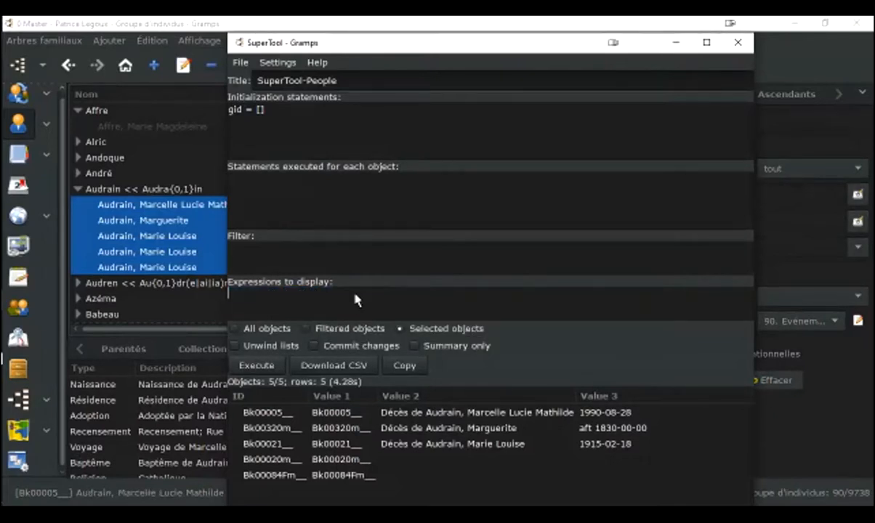
pyautogui.tripleClick(288, 122)
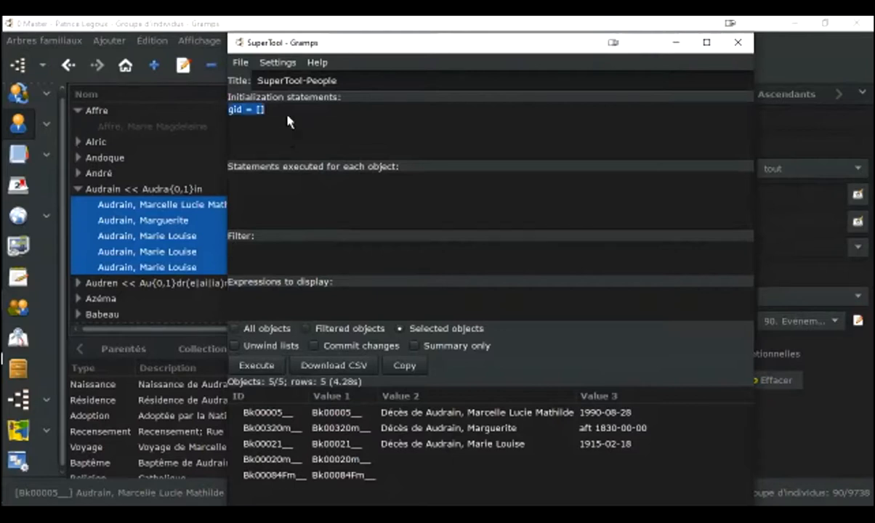
pyautogui.press('BackSpace')
# Step: Filter for people with a non-empty death description, using death.description != ""
pyautogui.click(283, 195)
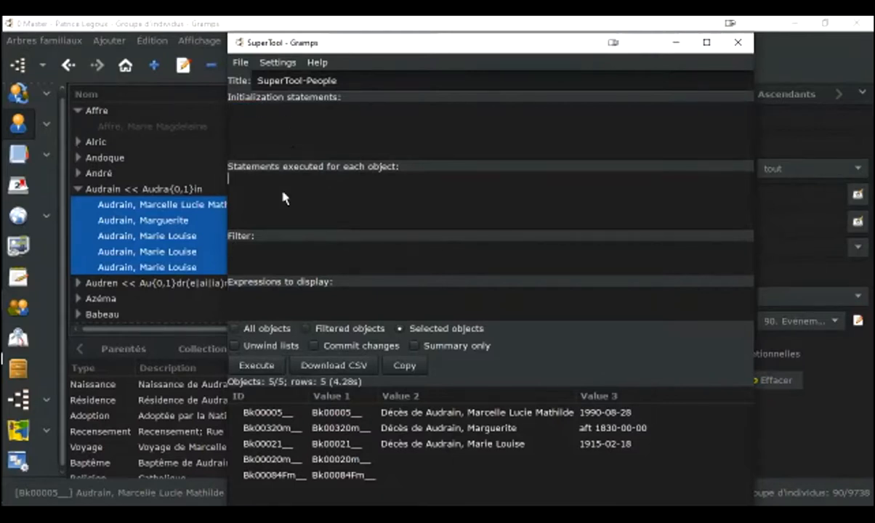
pyautogui.click(289, 260)
pyautogui.hotkey('ctrl', 'v')
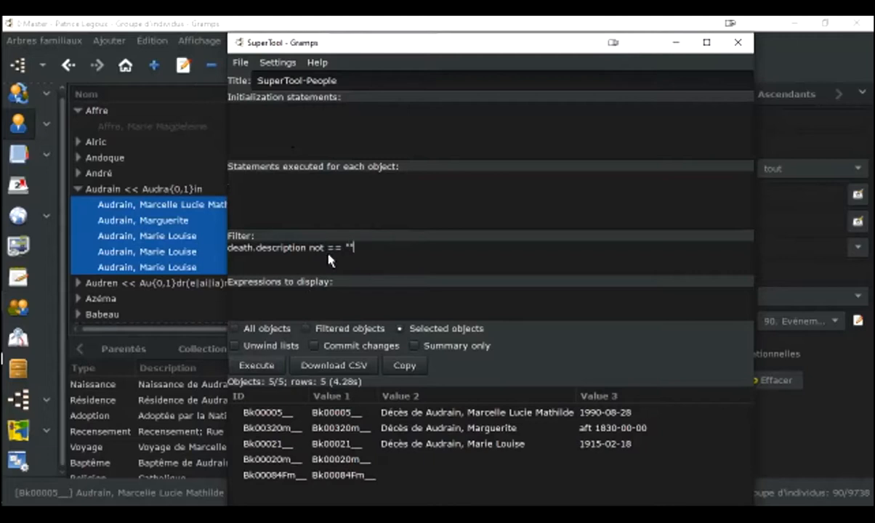
# Step: Set the expressions to display to gramps_id, death.description, death.date and execute the query on the selected objects
pyautogui.click(305, 305)
pyautogui.write('gramps_id,')
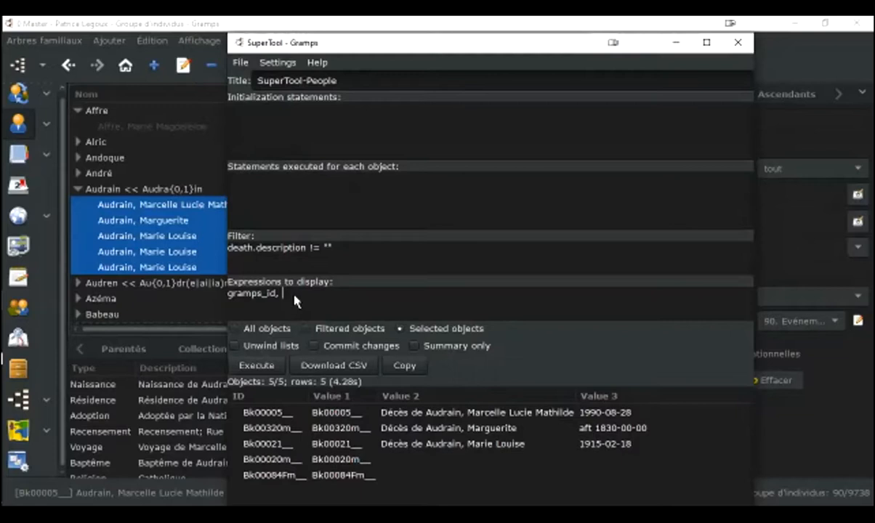
pyautogui.write('death.description, death.')
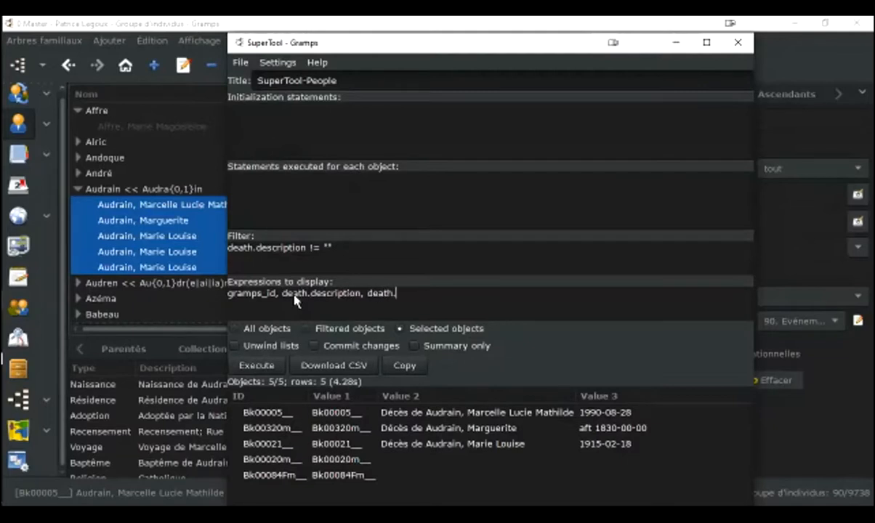
pyautogui.write('date')
pyautogui.click(238, 366)
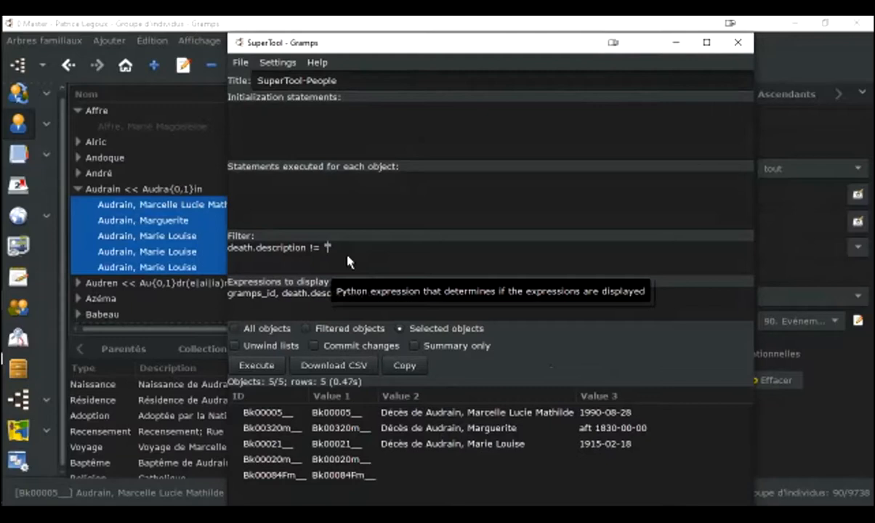
# Step: Try filtering the query with death.description not Null, and start replacing the operator with !=
pyautogui.moveTo(308, 248); pyautogui.dragTo(338, 248)
pyautogui.write('not nu')
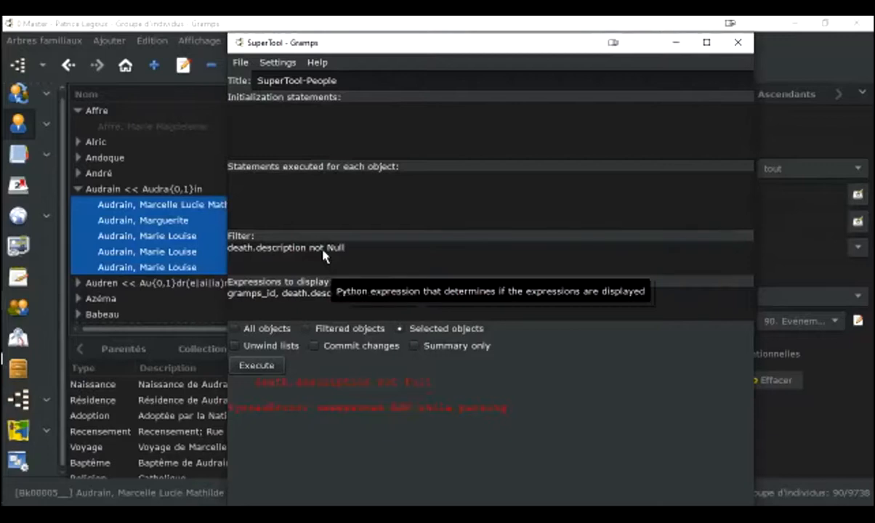
pyautogui.doubleClick(319, 248)
pyautogui.write('!=')
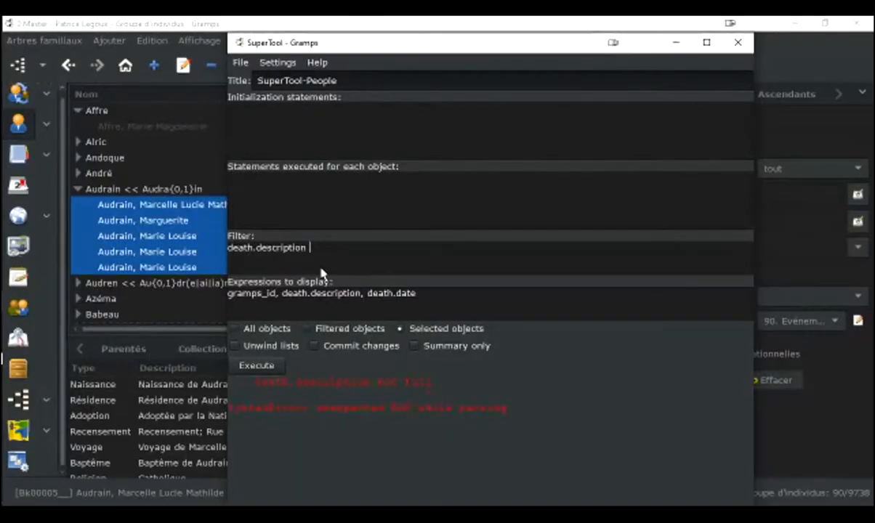
# Step: Set the filter to "Décès" in death.description and execute the query
pyautogui.press('Home')
pyautogui.write('"Décès" in')
pyautogui.click(247, 367)
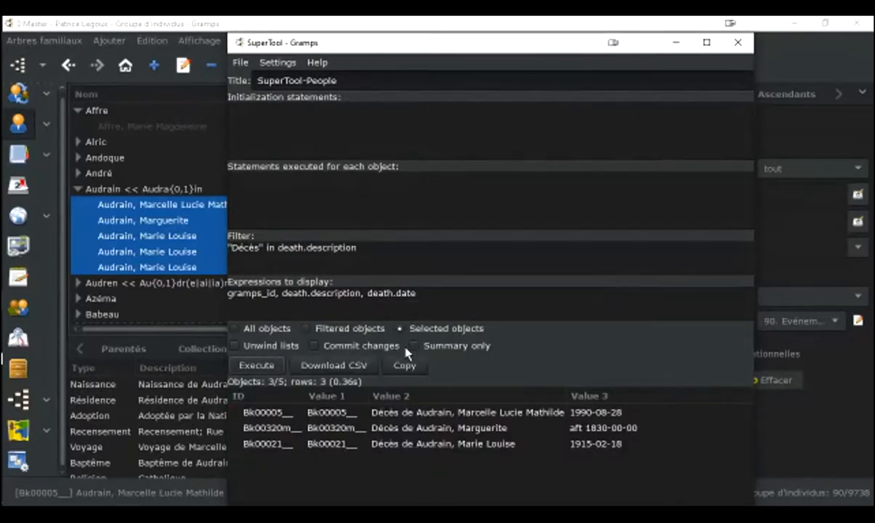
# Step: Examine the parts of the filter expression against the descriptions in the result rows
pyautogui.doubleClick(244, 249)
pyautogui.doubleClick(315, 252)
pyautogui.doubleClick(245, 248)
pyautogui.click(397, 413)
pyautogui.click(402, 444)
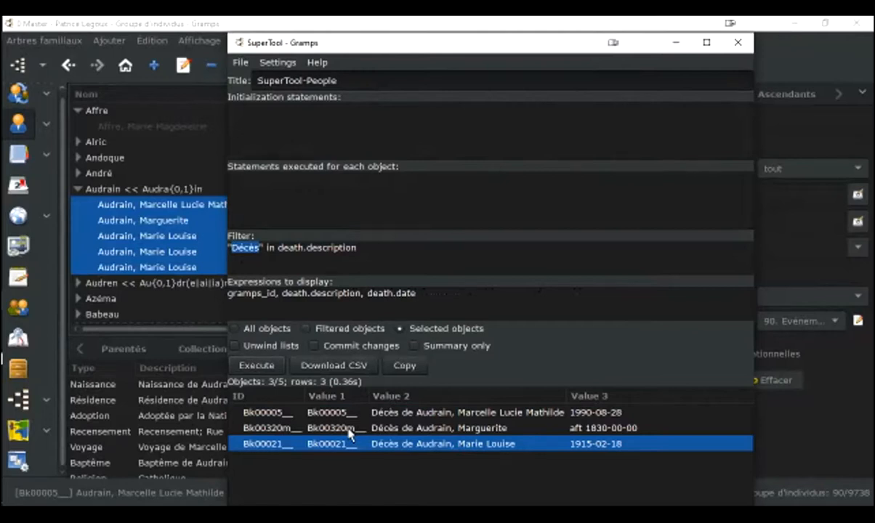
pyautogui.click(398, 260)
pyautogui.tripleClick(316, 247)
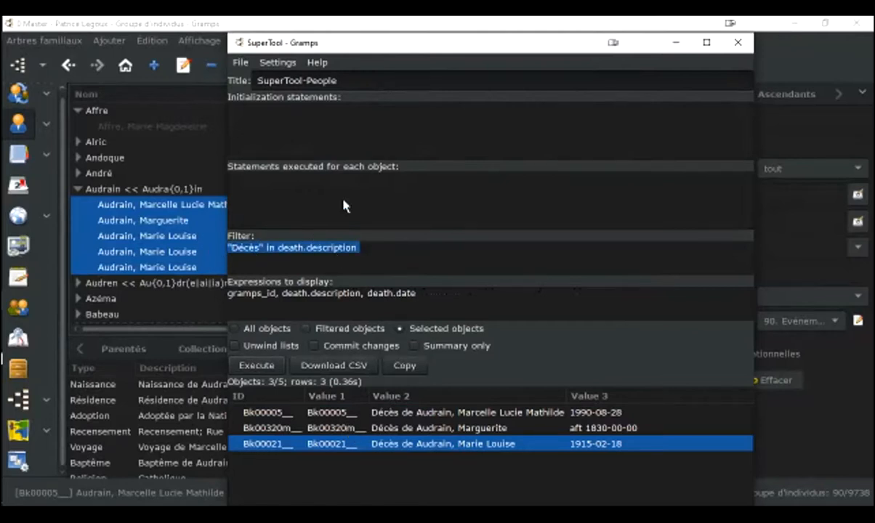
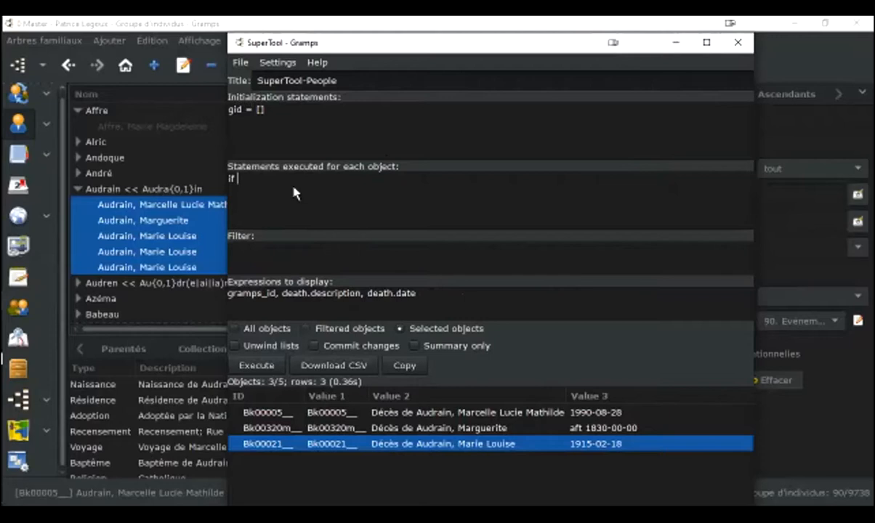
# Step: Write the per-object statement if "Décès" in death.description: with the indented line gid.append(gramps_id)
pyautogui.write('"O')
pyautogui.write('éc')
pyautogui.write('ès" in death.description:')
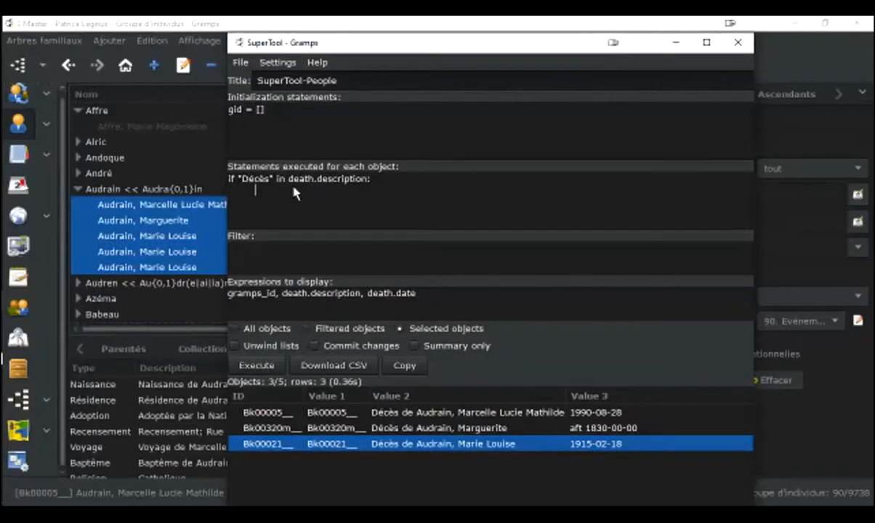
pyautogui.write('gid.append(gramps_id)')
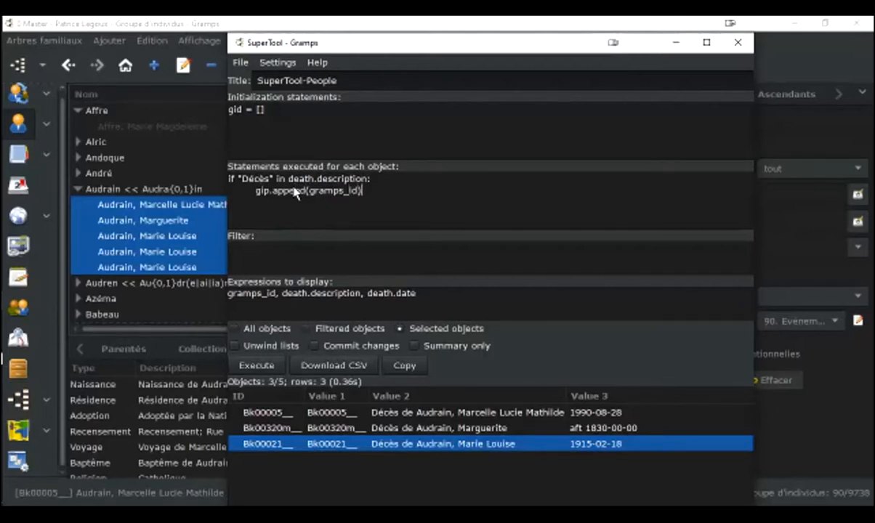
pyautogui.click(289, 261)
pyautogui.click(272, 190)
pyautogui.press('BackSpace')
pyautogui.write('d')
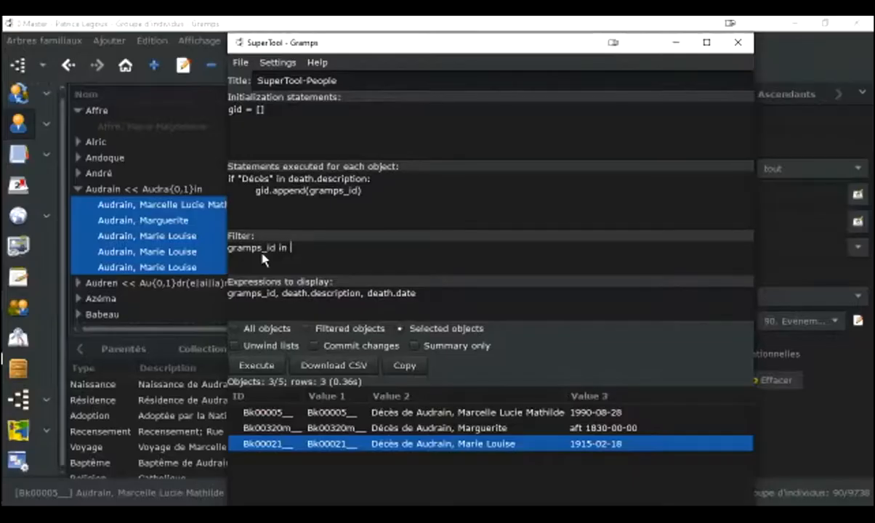
# Step: Complete the filter as gramps_id in gid, and review the initialization and per-object statements
pyautogui.write('gid')
pyautogui.doubleClick(237, 113)
pyautogui.moveTo(238, 118); pyautogui.dragTo(256, 120)
pyautogui.doubleClick(249, 181)
pyautogui.moveTo(250, 184); pyautogui.dragTo(336, 213)
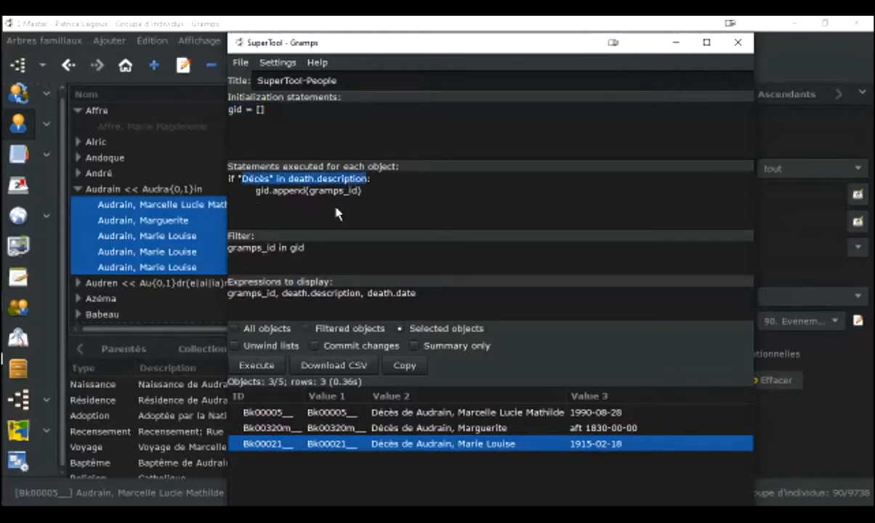
# Step: Execute the query on all five people in the expanded surname group, and try adding death.description: as a further indented statement line
pyautogui.click(233, 183)
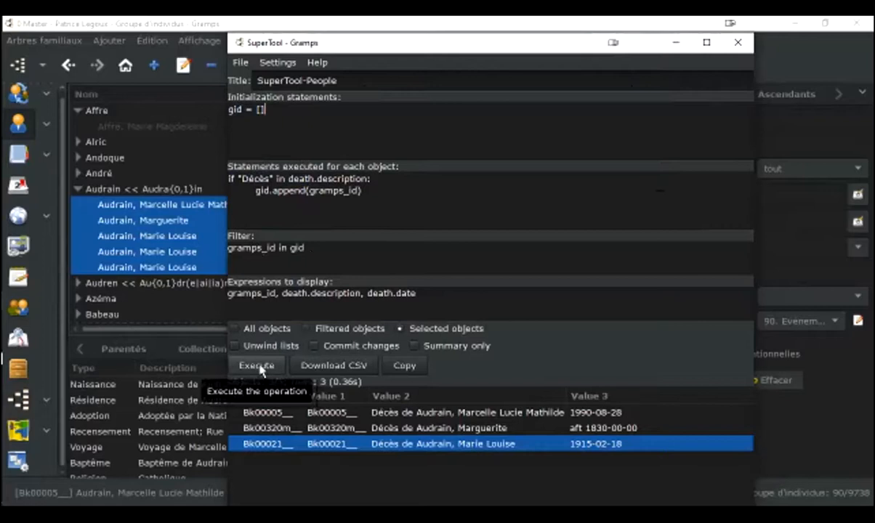
pyautogui.click(194, 211)
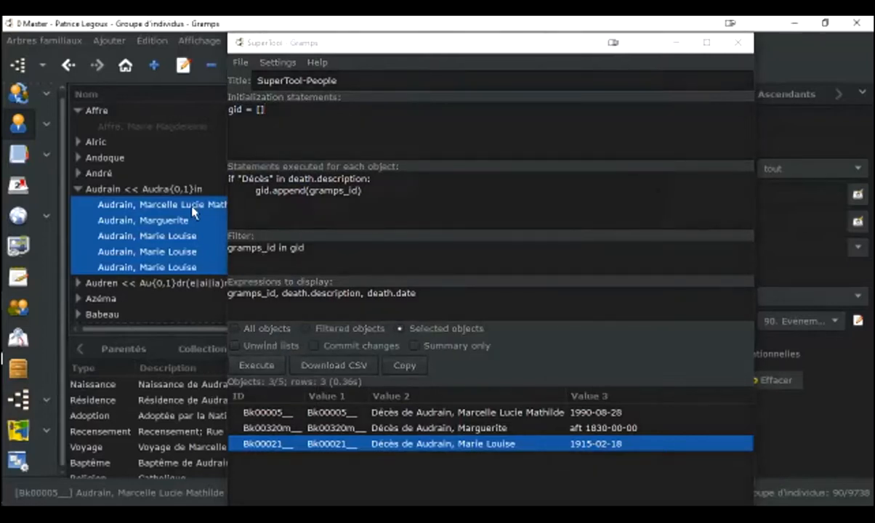
pyautogui.keyDown('shift'); pyautogui.click(176, 268); pyautogui.keyUp('shift')
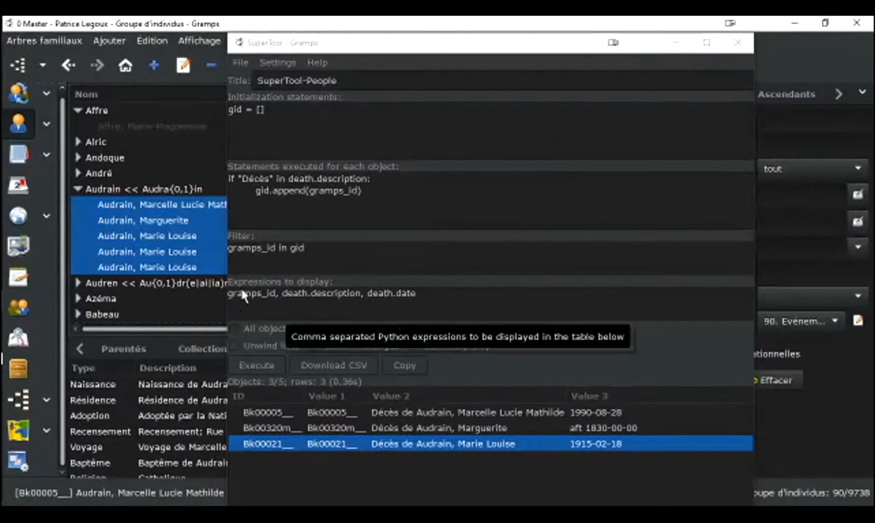
pyautogui.click(278, 366)
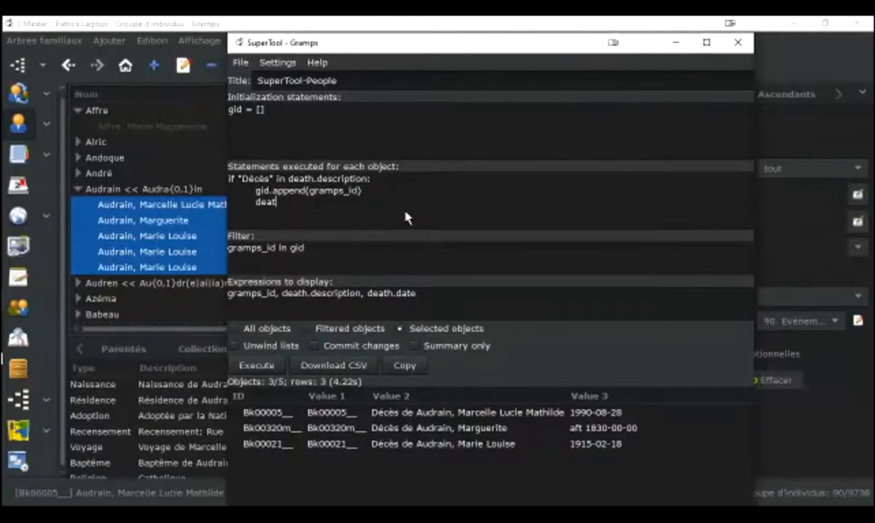
pyautogui.write('h.description:')
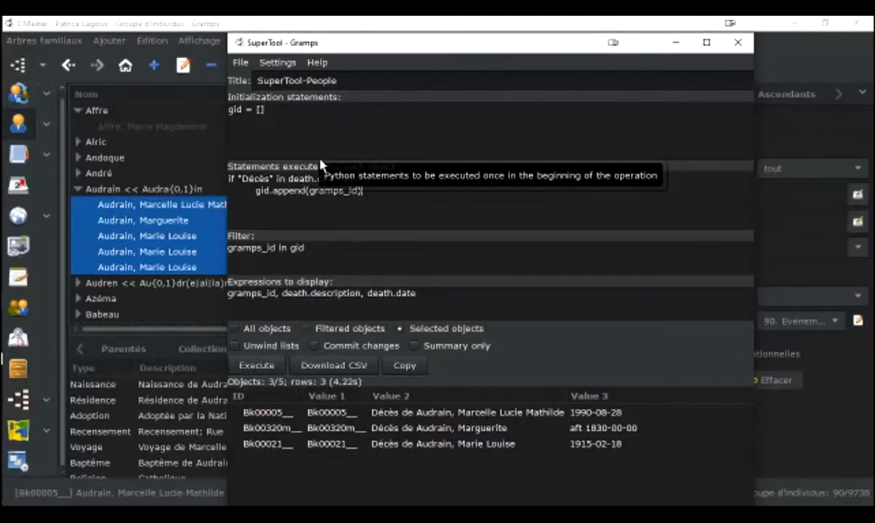
# Step: Switch to File Explorer, look through the files in the gramps51\plugins\SuperTool folder, and close the window
pyautogui.press('super+e')
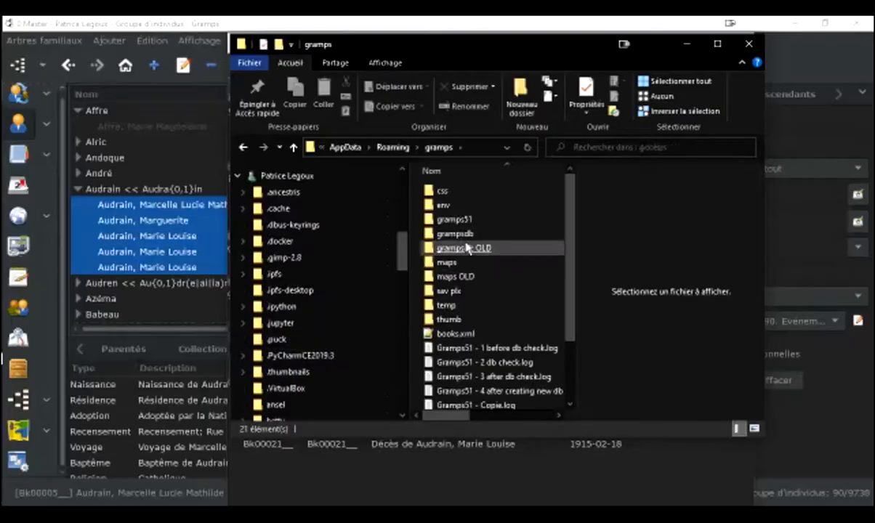
pyautogui.click(469, 219)
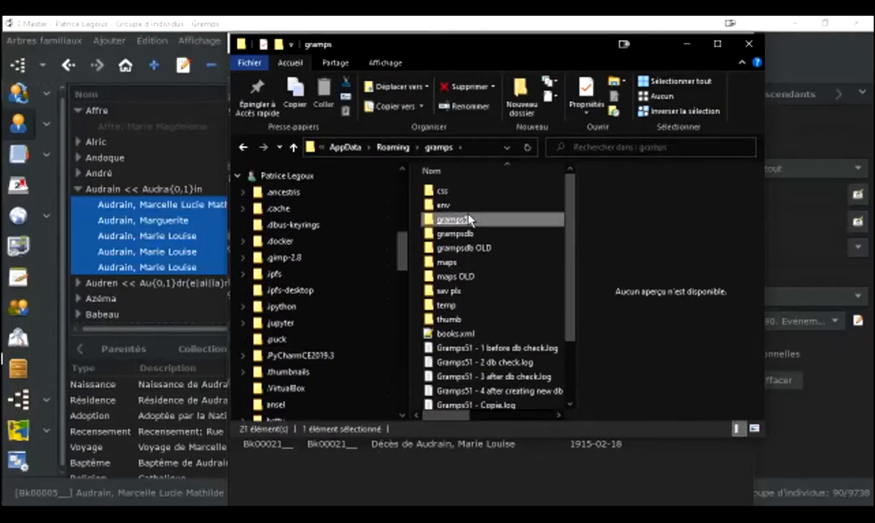
pyautogui.doubleClick(468, 218)
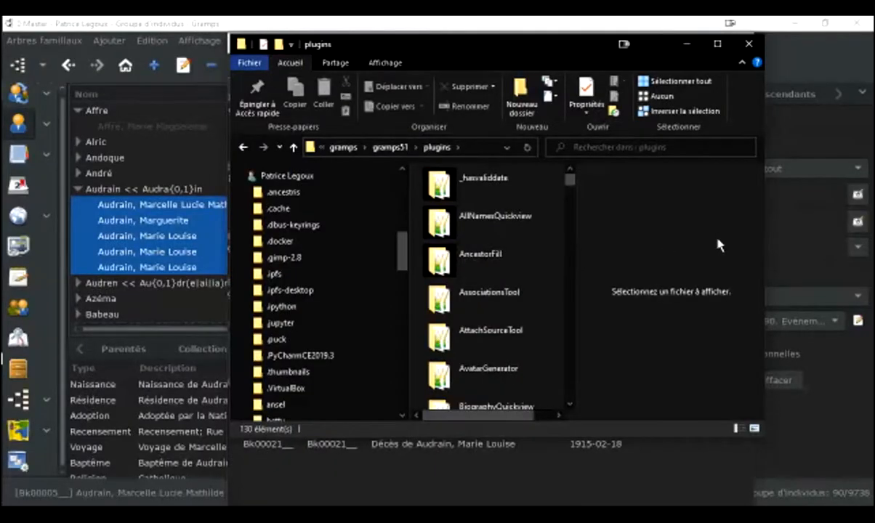
pyautogui.click(717, 44)
pyautogui.scroll(-15, 537, 317)
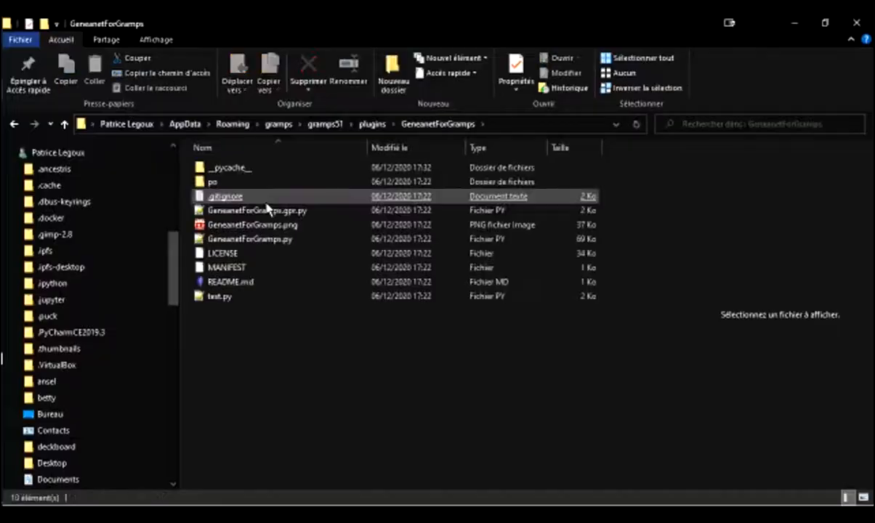
pyautogui.click(264, 197)
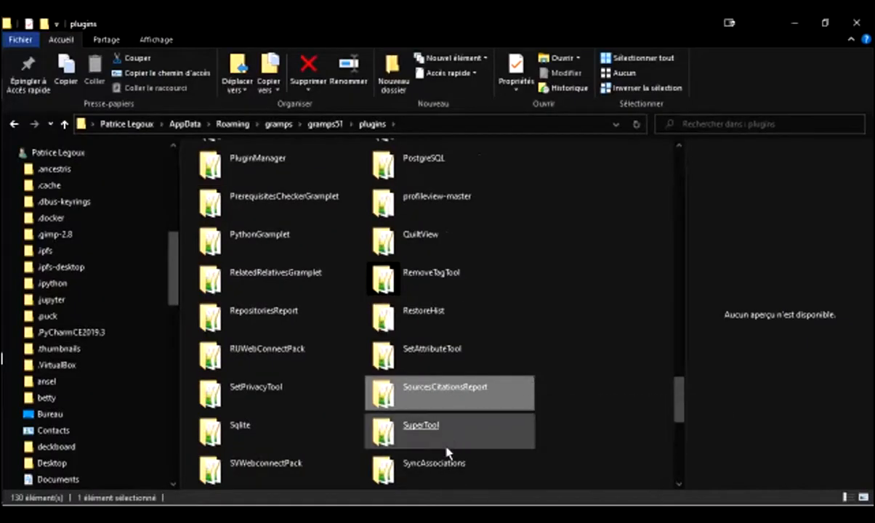
pyautogui.click(422, 430)
pyautogui.press('Return')
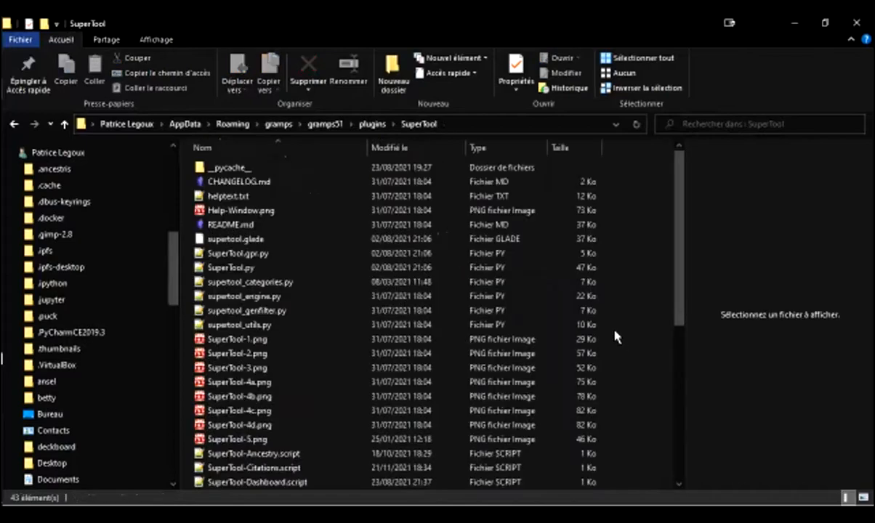
pyautogui.scroll(-7, 615, 336)
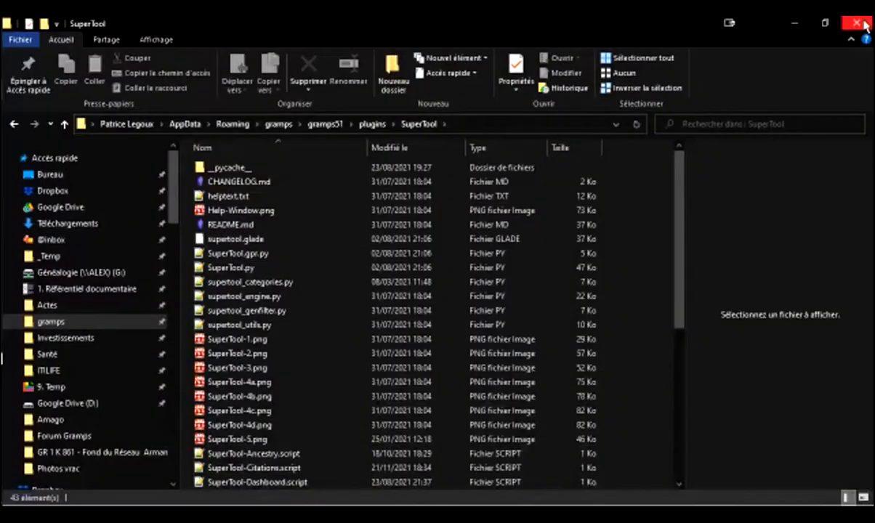
pyautogui.click(864, 22)
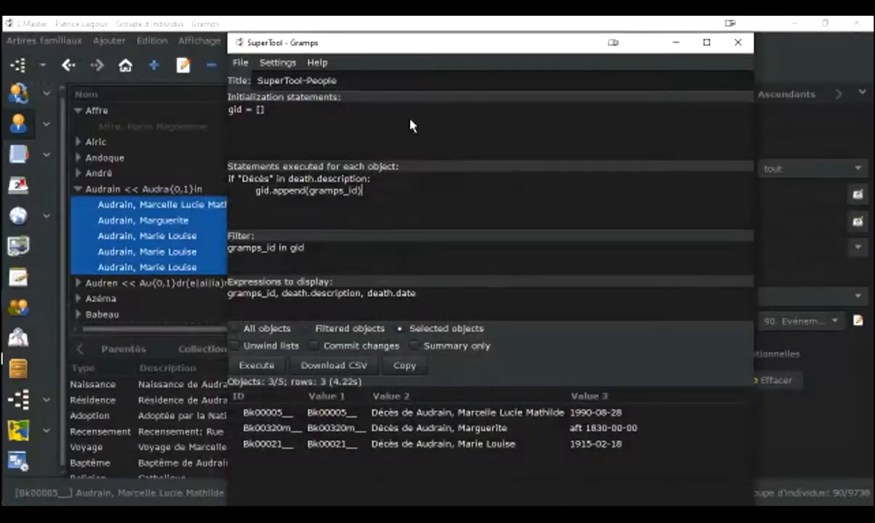
# Step: Start a new SuperTool query and load Individus - Sort_as des individus groupés.script from the scripts folder of supertool en production
pyautogui.moveTo(262, 45); pyautogui.dragTo(297, 80)
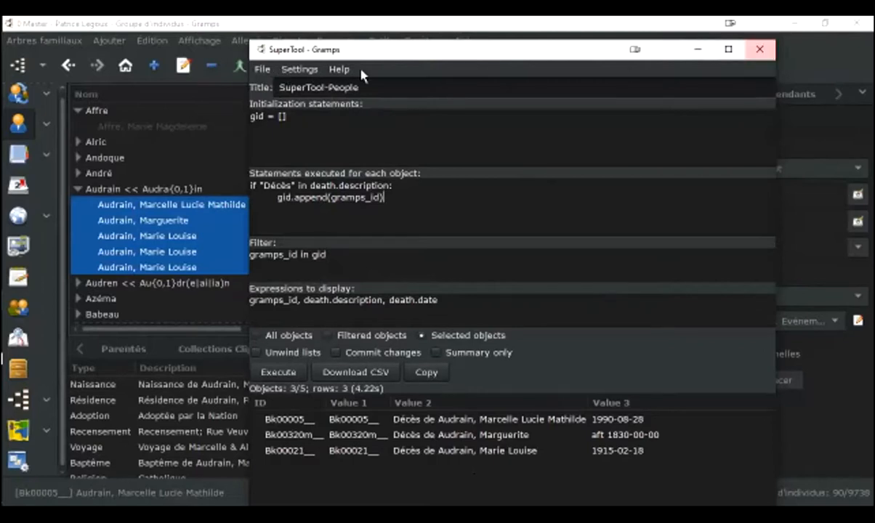
pyautogui.click(256, 71)
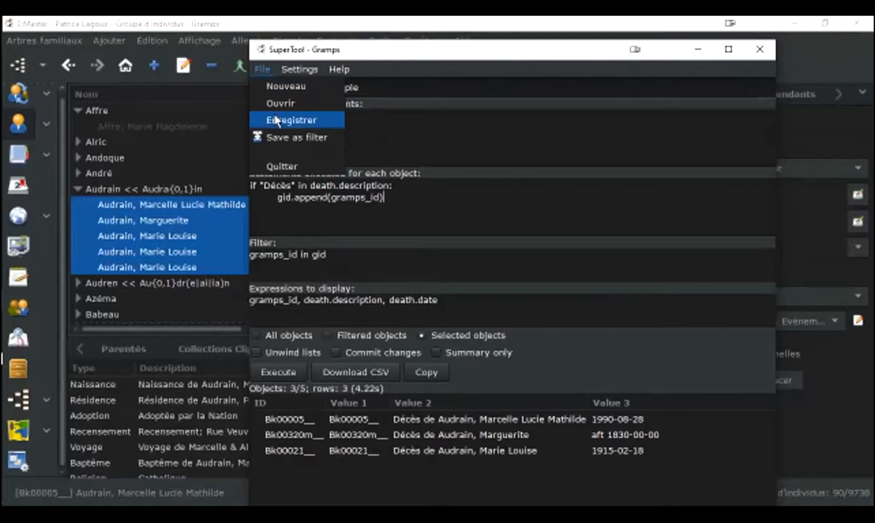
pyautogui.click(276, 87)
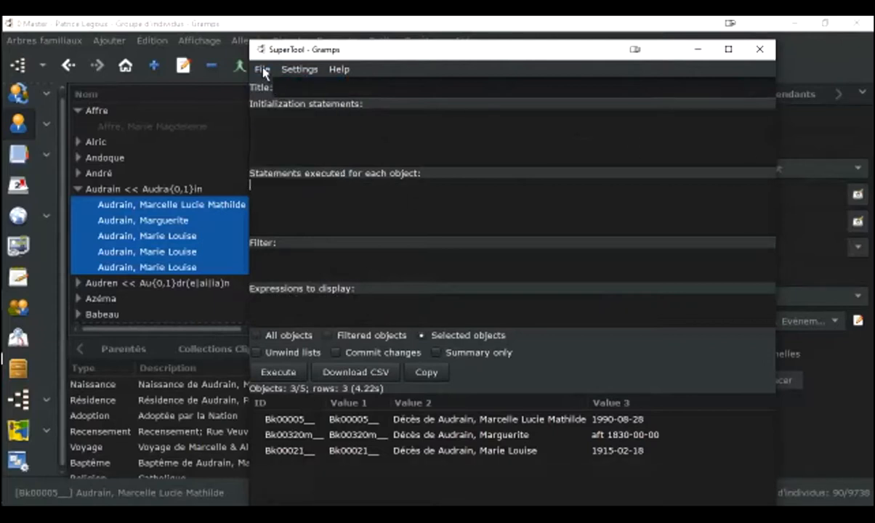
pyautogui.click(261, 69)
pyautogui.click(274, 101)
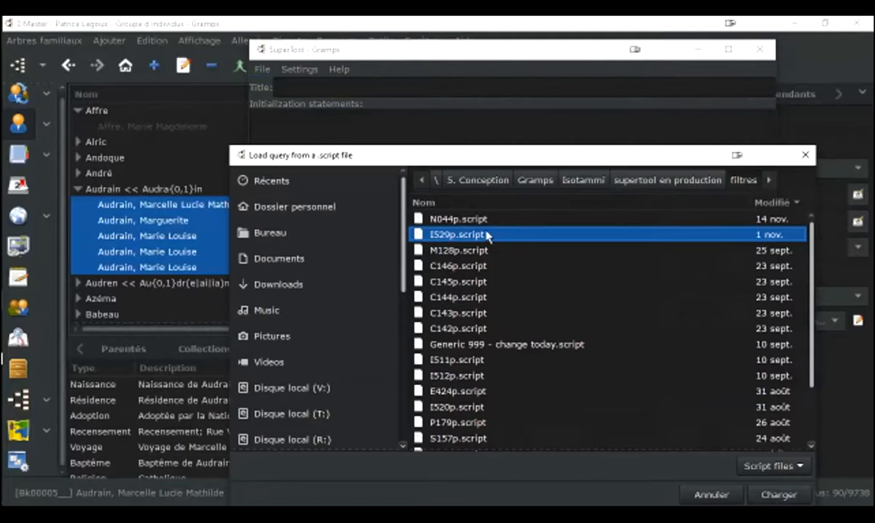
pyautogui.click(649, 179)
pyautogui.doubleClick(463, 234)
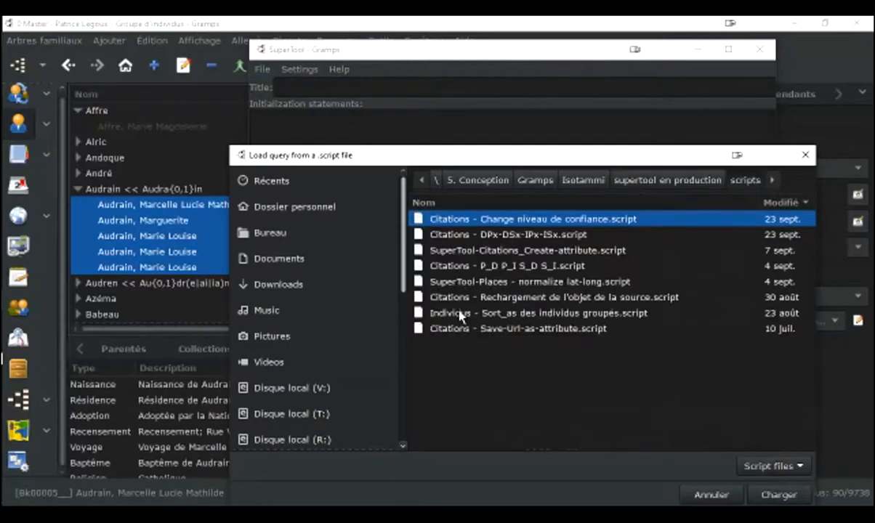
pyautogui.doubleClick(460, 314)
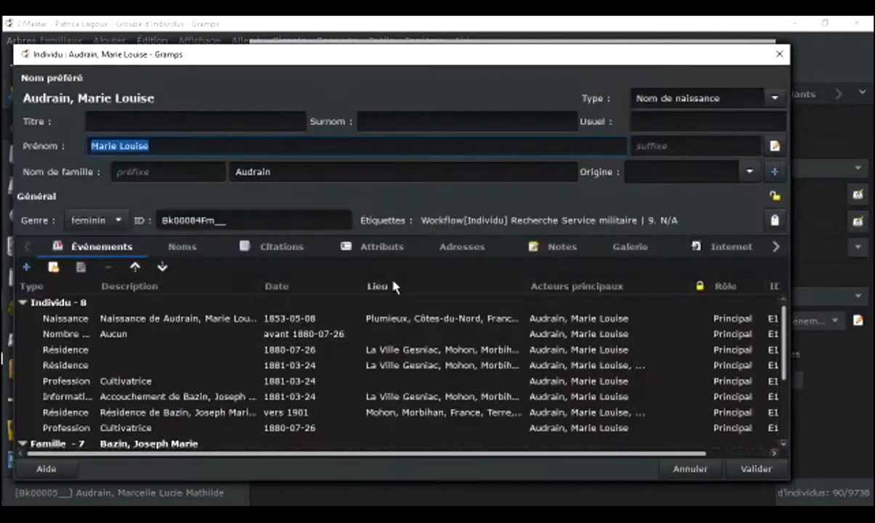
# Step: Open the person's preferred name and set Trier comme to Format par défaut (défini dans les préférences de Gramps)
pyautogui.click(182, 247)
pyautogui.click(164, 316)
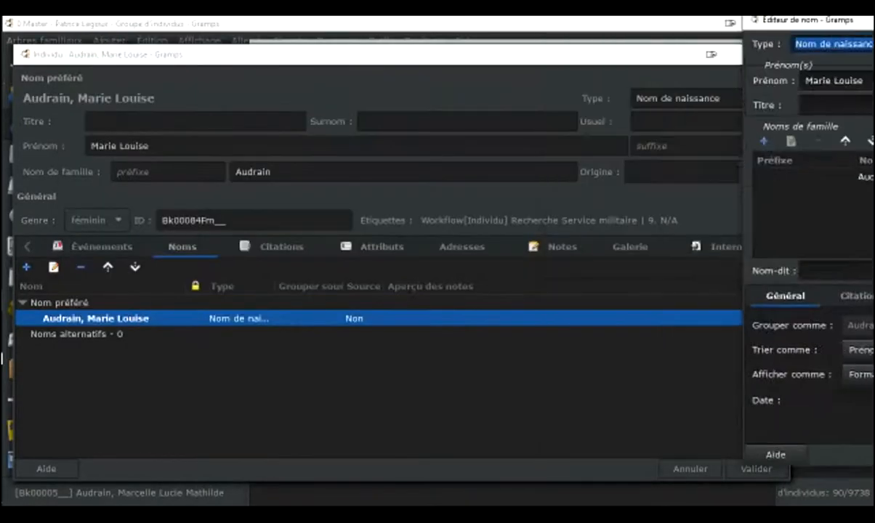
pyautogui.moveTo(864, 21); pyautogui.dragTo(874, 20)
pyautogui.moveTo(2, 25); pyautogui.dragTo(331, 37)
pyautogui.click(301, 372)
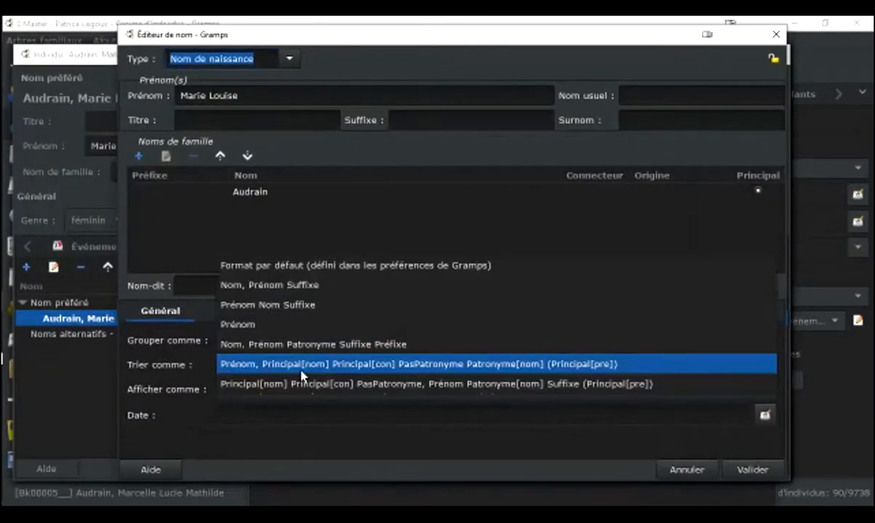
pyautogui.click(269, 265)
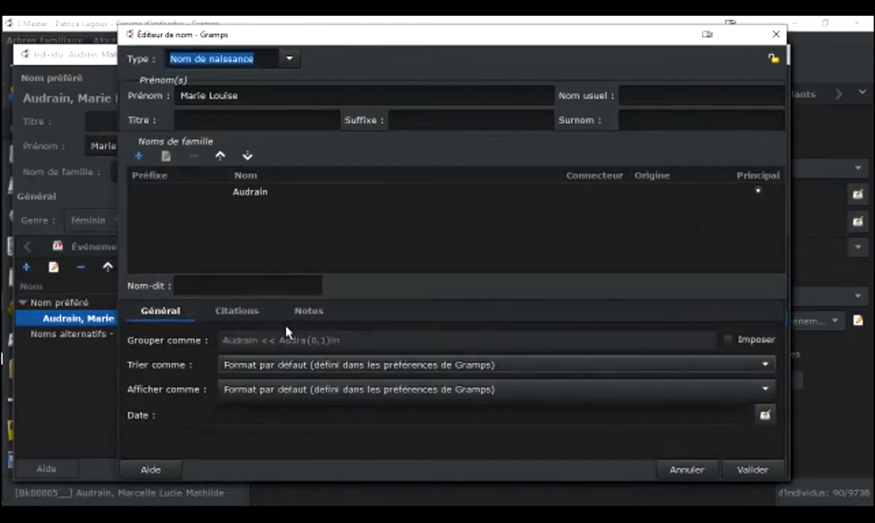
# Step: Enforce the Grouper comme value with Imposer instead of ungrouping the name, and save both the name and the person
pyautogui.click(752, 469)
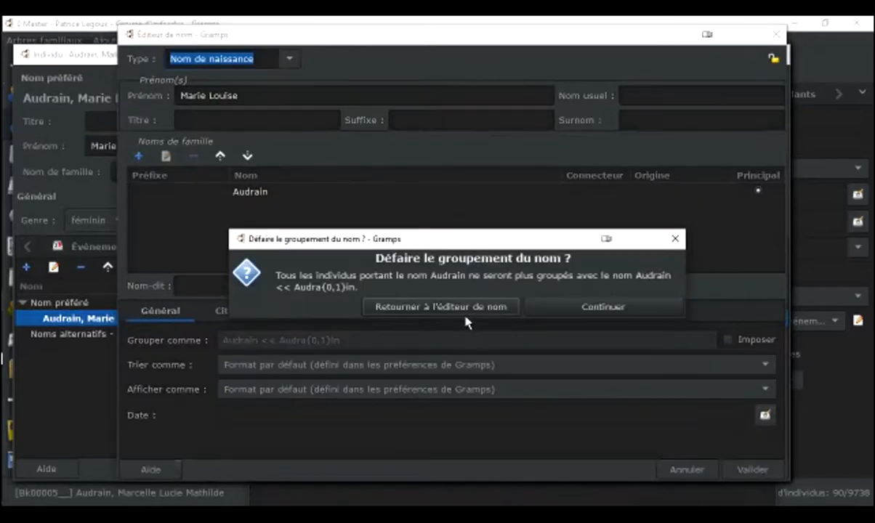
pyautogui.click(428, 308)
pyautogui.click(741, 339)
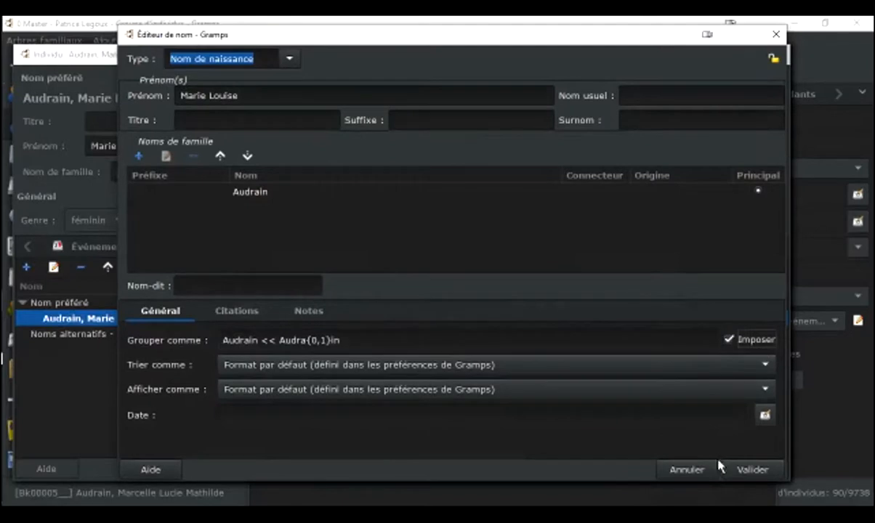
pyautogui.click(753, 471)
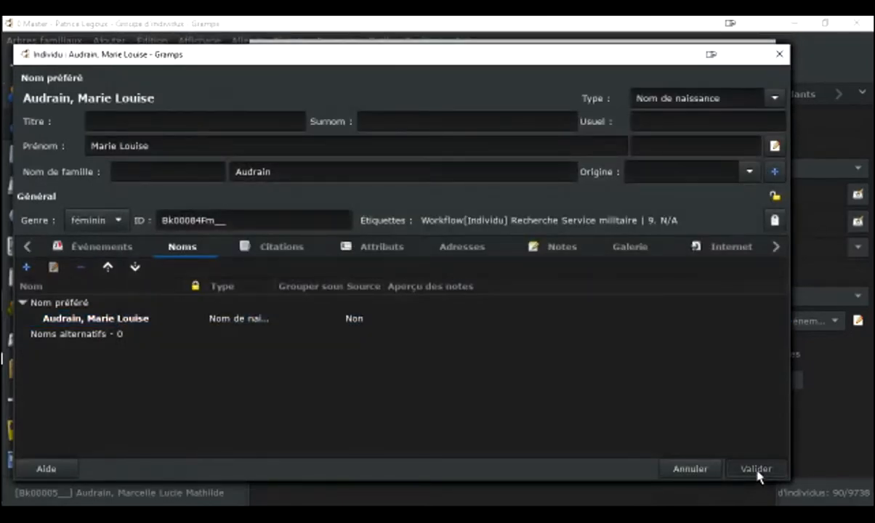
pyautogui.click(756, 470)
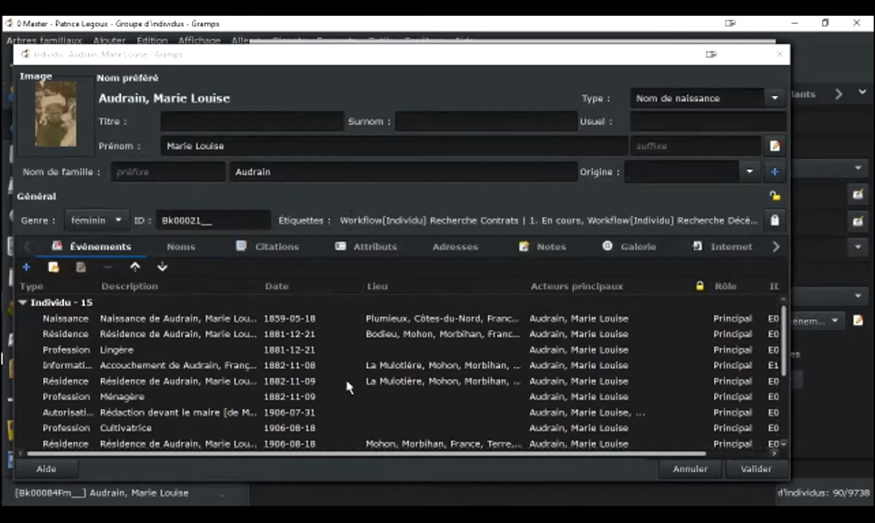
# Step: Validate and close the remaining open person editors one after another
pyautogui.click(756, 469)
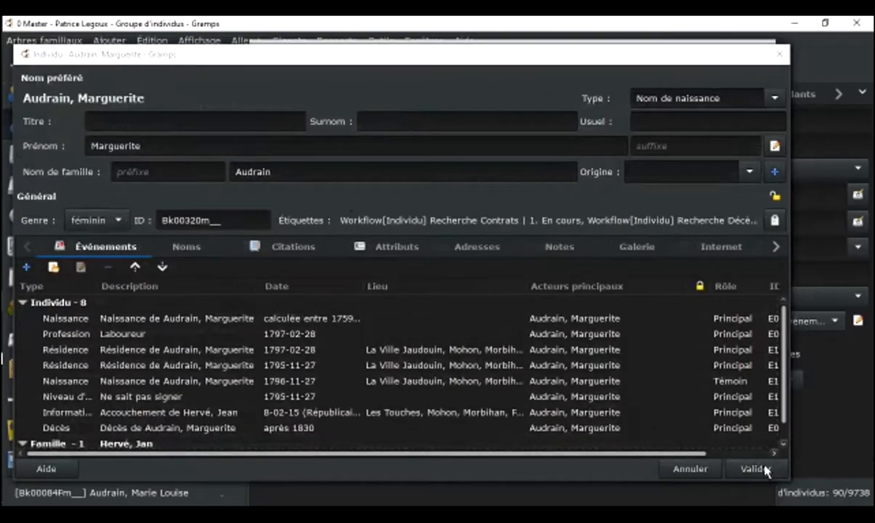
pyautogui.click(756, 469)
pyautogui.click(764, 469)
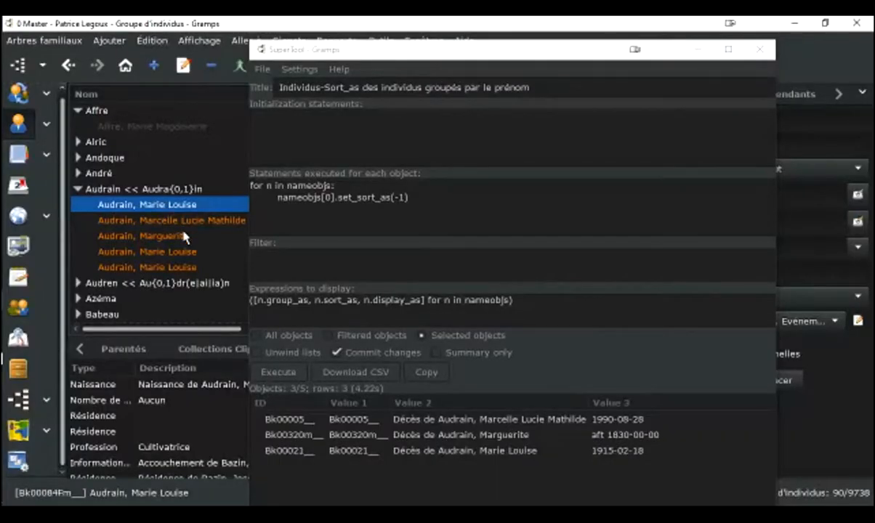
# Step: Select all five people in the expanded surname group and execute the loaded sort-as script on them with Commit changes enabled
pyautogui.moveTo(382, 37); pyautogui.dragTo(371, 39)
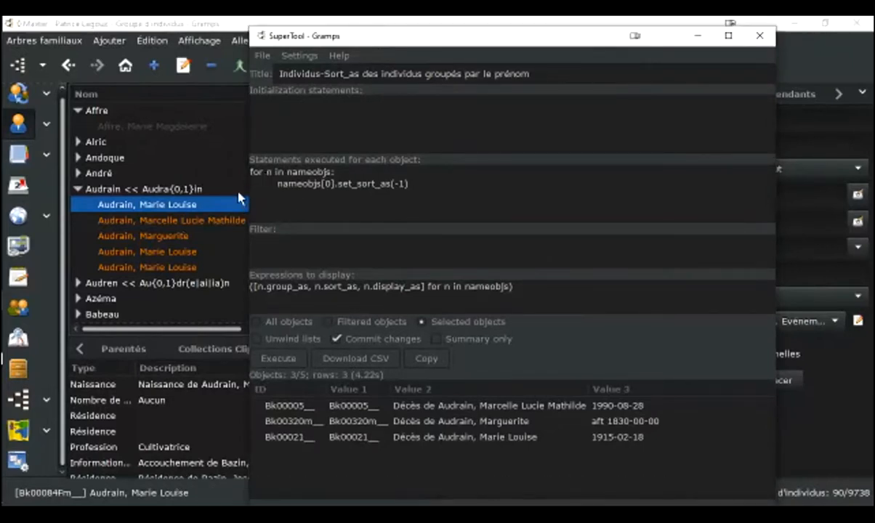
pyautogui.click(179, 274)
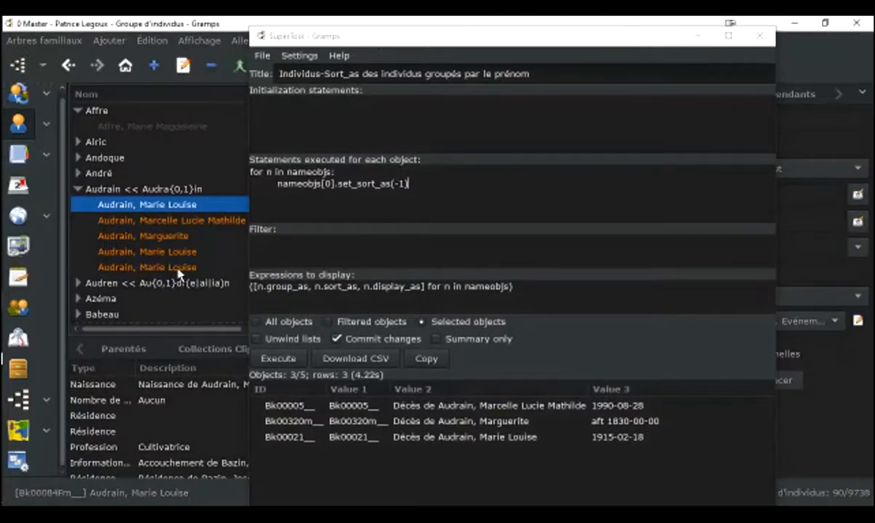
pyautogui.keyDown('shift'); pyautogui.click(179, 269); pyautogui.keyUp('shift')
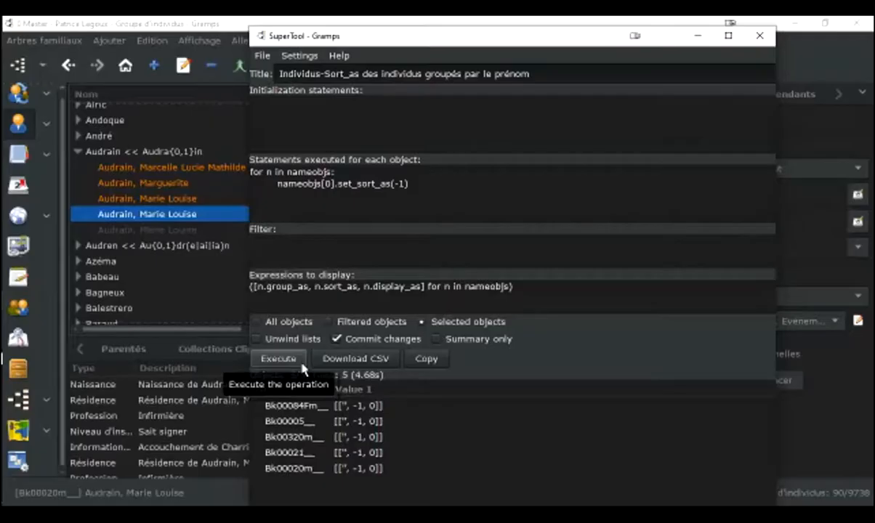
# Step: Inspect the Trier comme setting in the preferred name of the first person in the expanded surname group, and cancel both editors
pyautogui.click(233, 168)
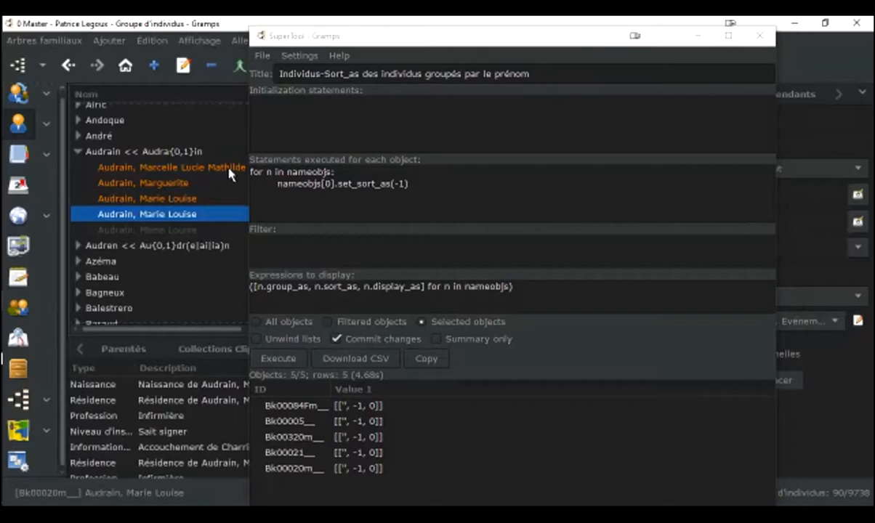
pyautogui.click(229, 169)
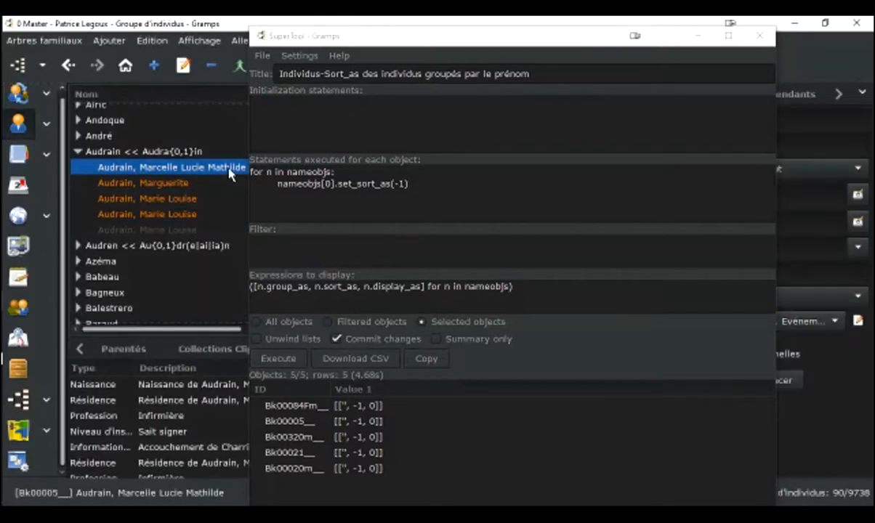
pyautogui.doubleClick(229, 169)
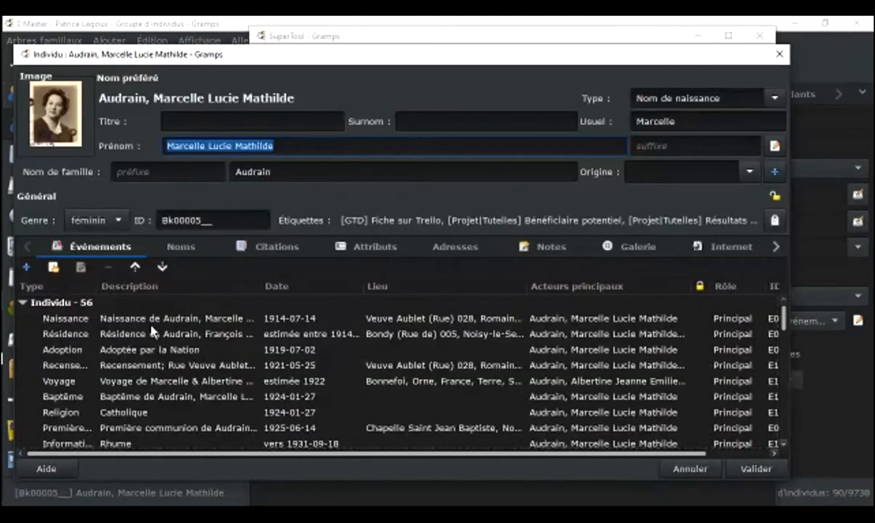
pyautogui.click(181, 248)
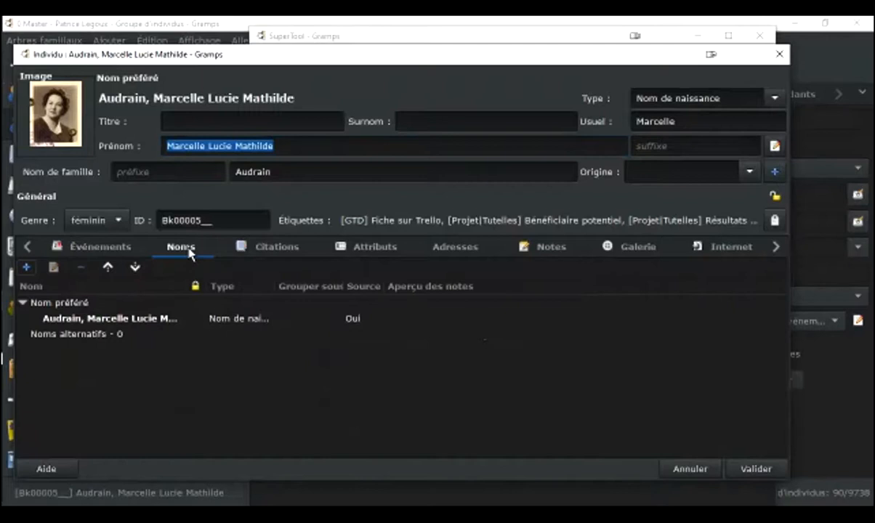
pyautogui.doubleClick(141, 320)
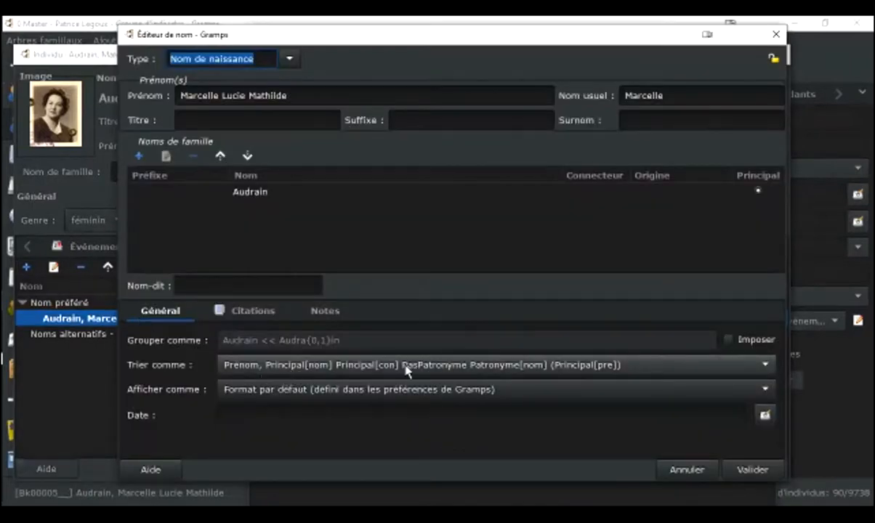
pyautogui.moveTo(413, 369)
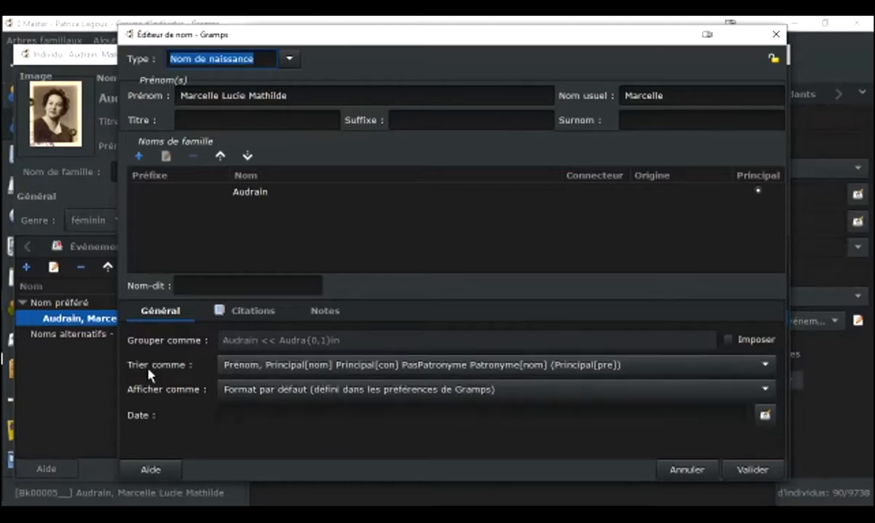
pyautogui.click(704, 472)
pyautogui.click(703, 470)
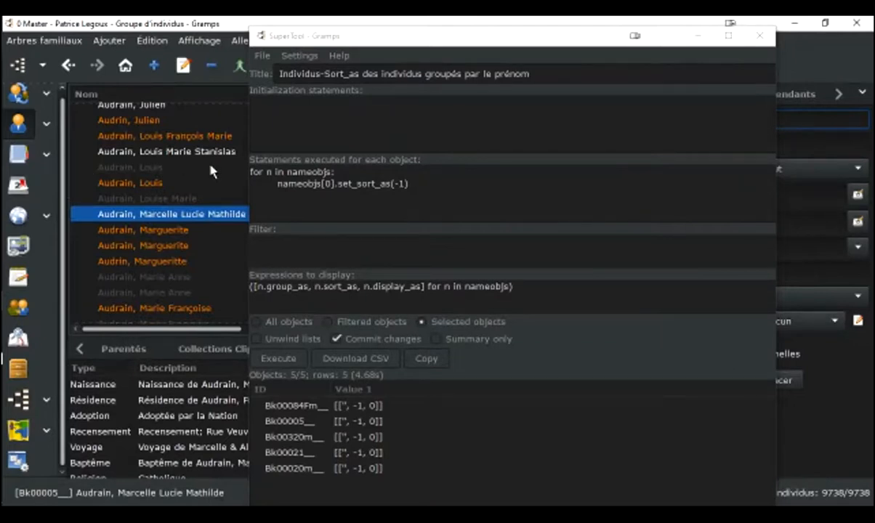
# Step: Look through the same surname group in the unfiltered people list to examine how its members are ordered by first name
pyautogui.scroll(1, 182, 167)
pyautogui.click(130, 154)
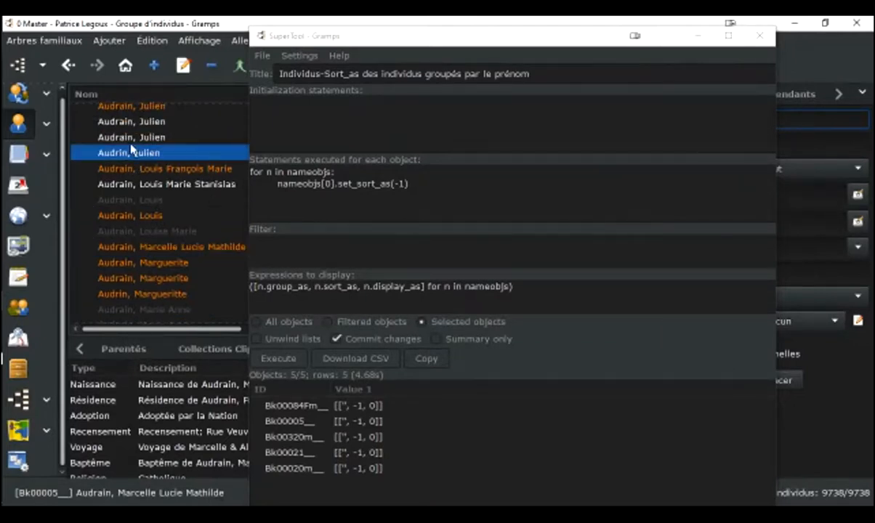
pyautogui.click(134, 135)
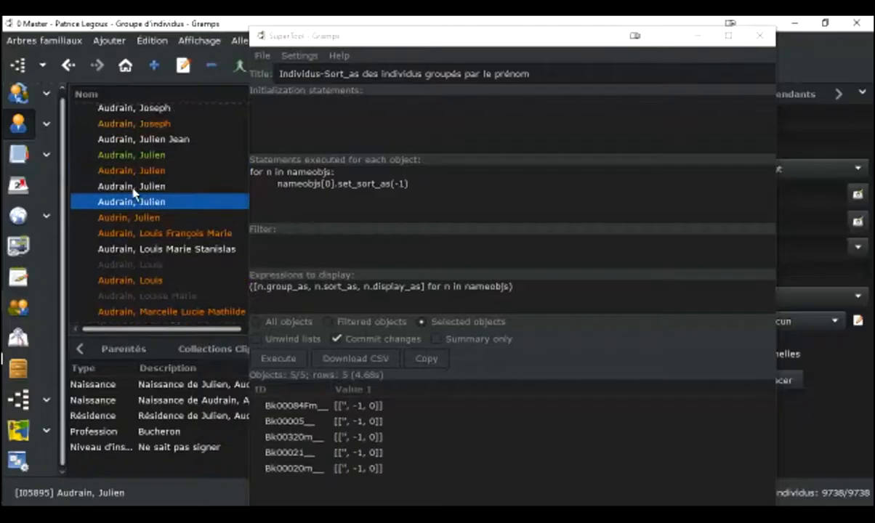
pyautogui.scroll(3, 133, 191)
pyautogui.scroll(3, 133, 192)
pyautogui.scroll(-3, 133, 191)
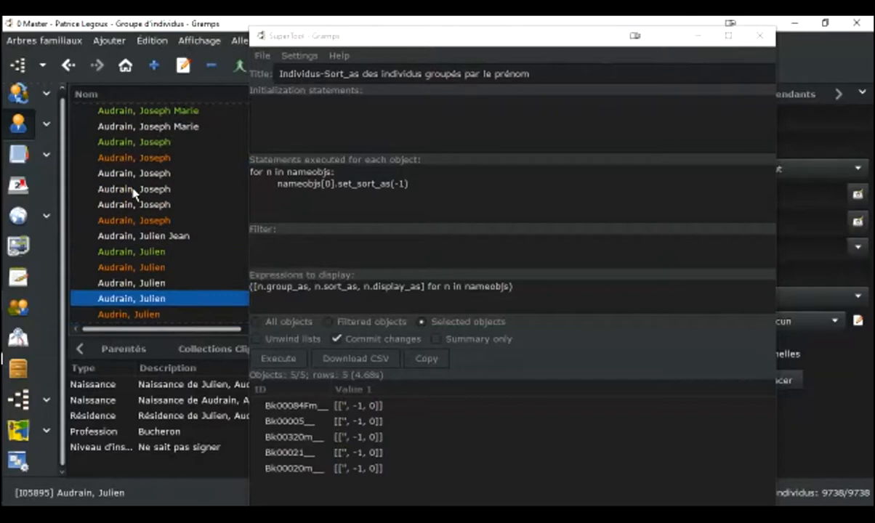
pyautogui.scroll(-2, 133, 191)
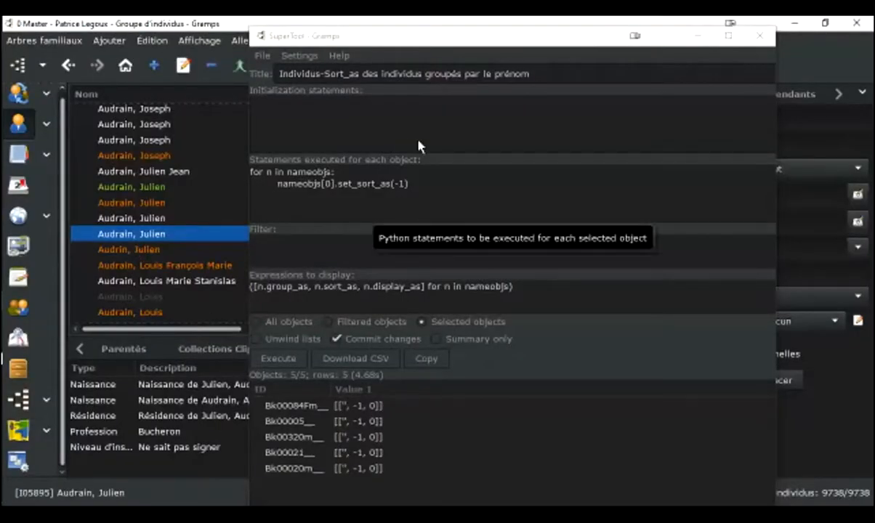
pyautogui.click(359, 35)
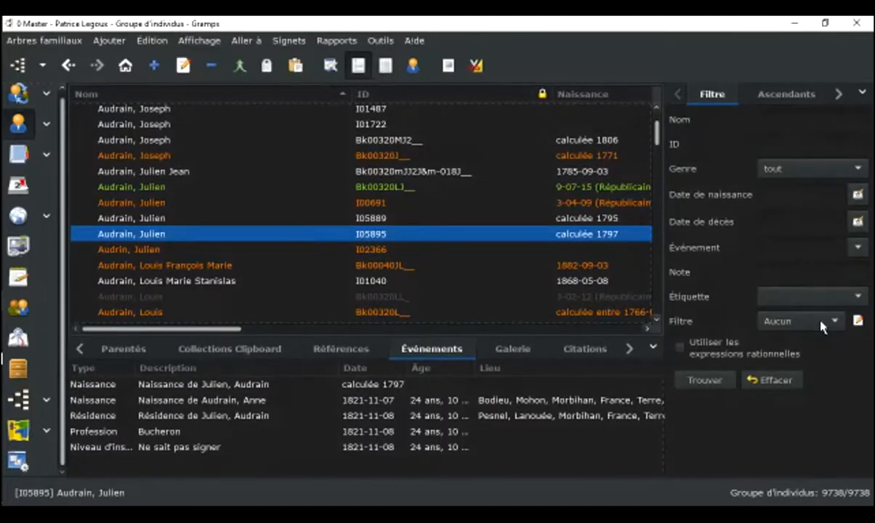
pyautogui.click(812, 328)
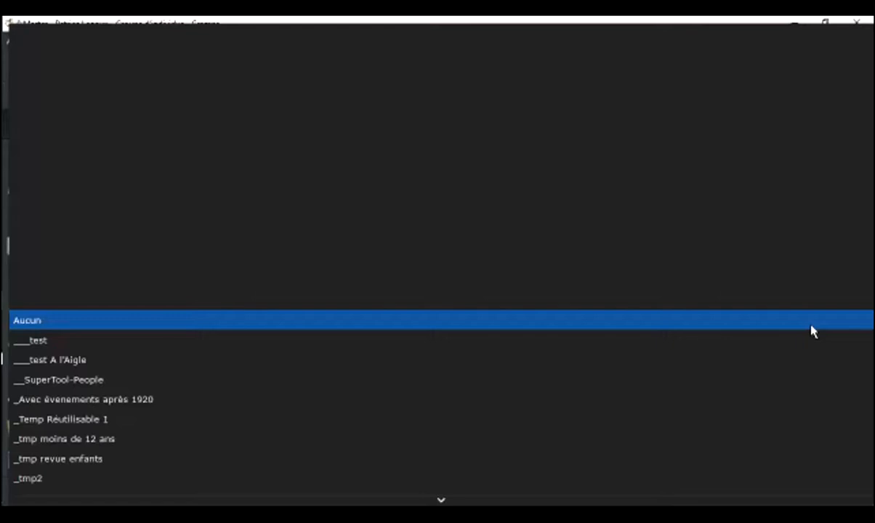
pyautogui.scroll(-14, 463, 314)
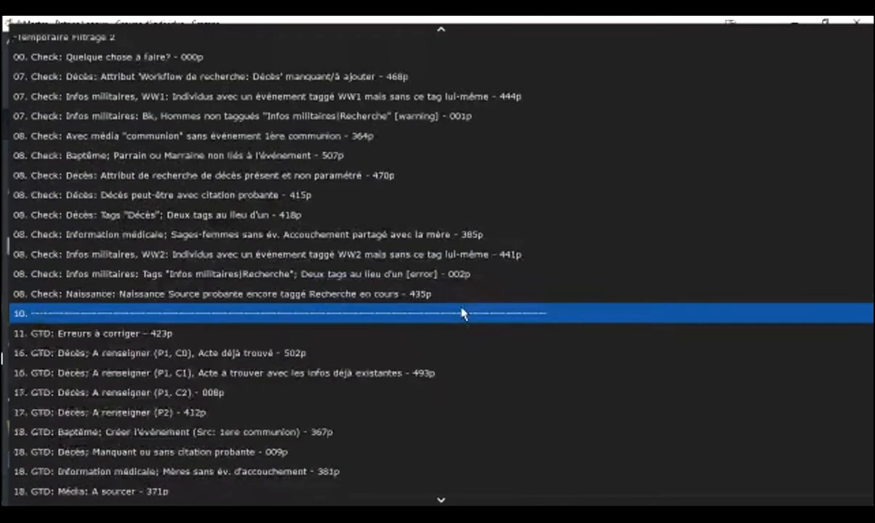
pyautogui.scroll(-13, 476, 326)
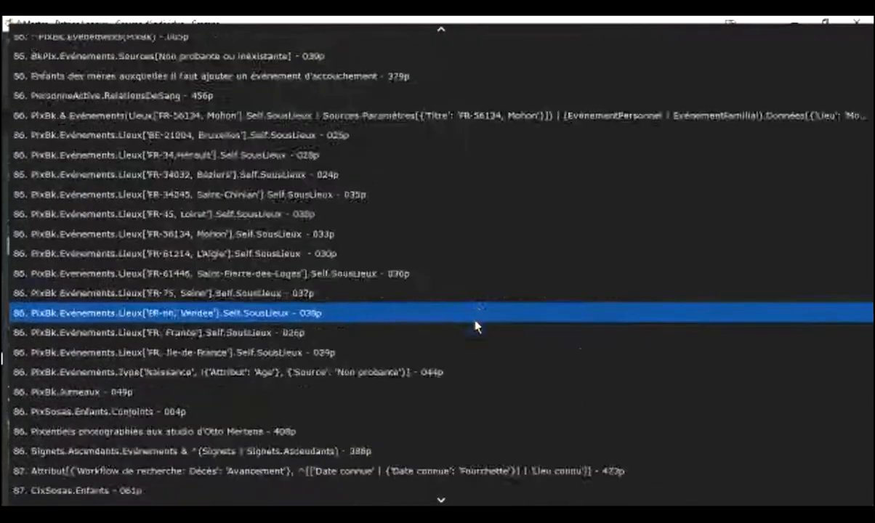
pyautogui.scroll(-18, 481, 329)
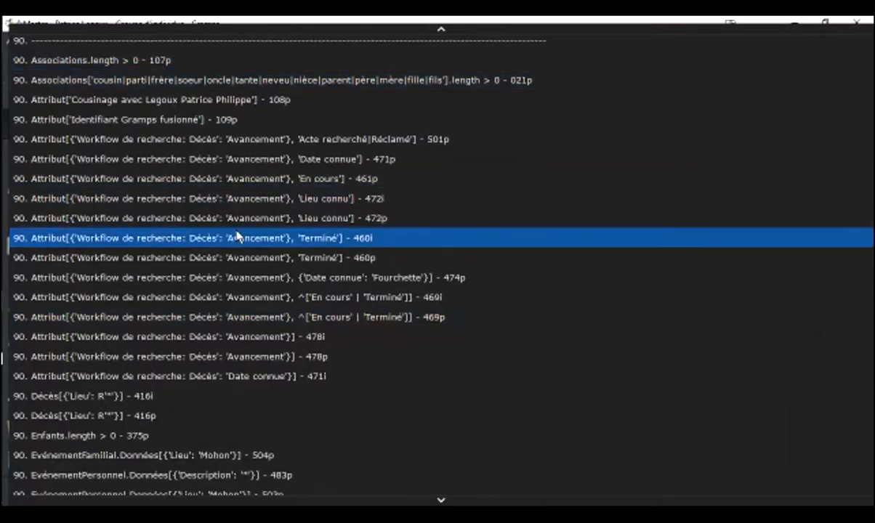
pyautogui.scroll(-7, 236, 236)
pyautogui.scroll(-20, 236, 234)
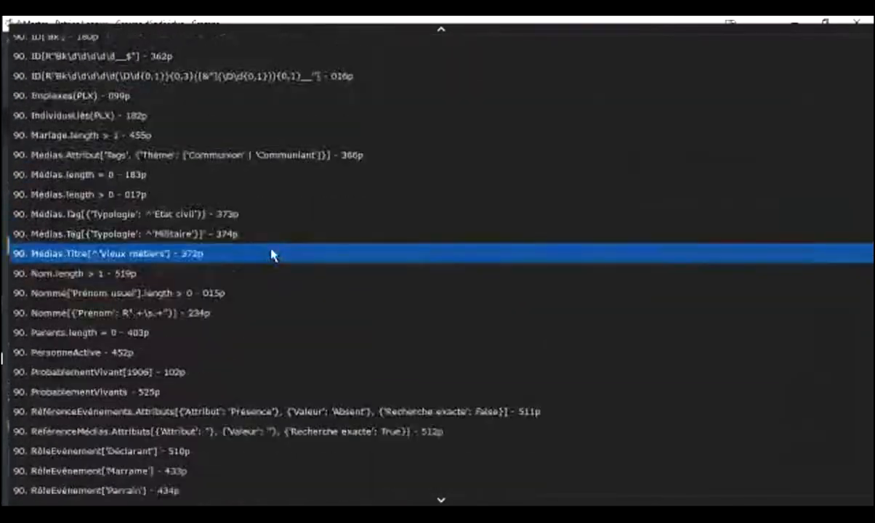
pyautogui.scroll(-20, 272, 254)
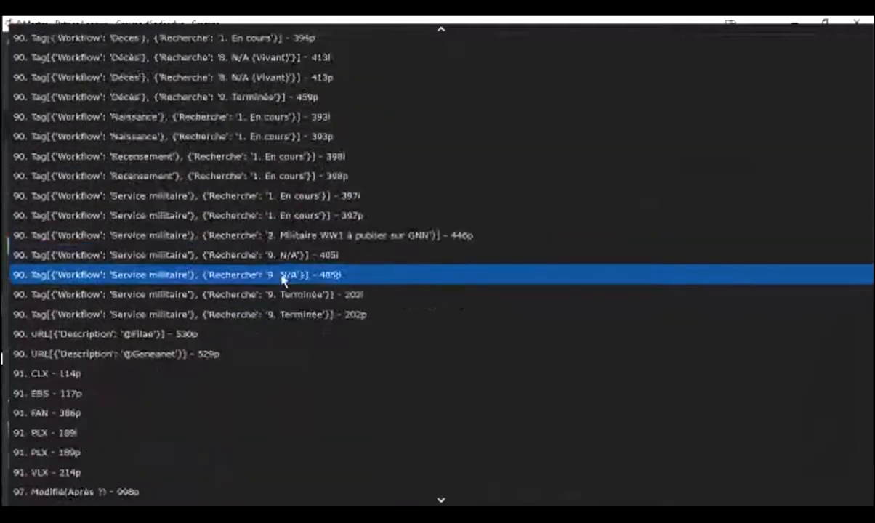
pyautogui.scroll(-4, 281, 279)
pyautogui.scroll(1, 281, 279)
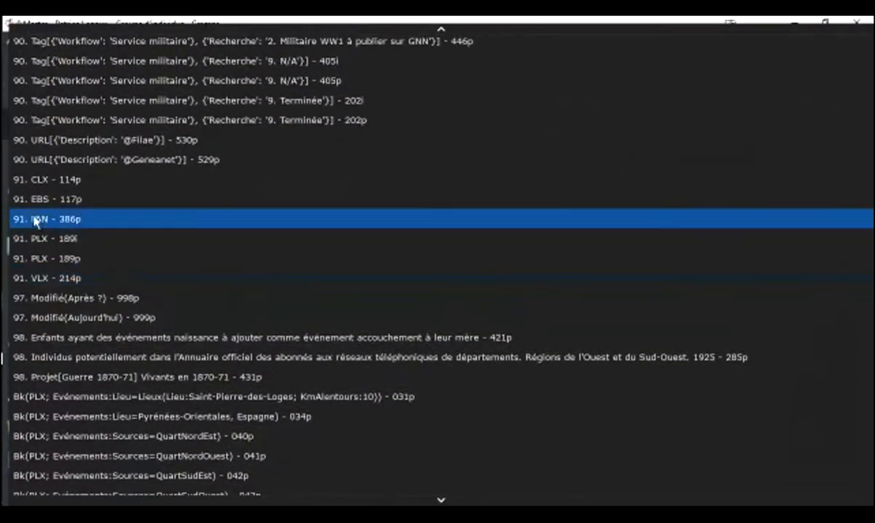
pyautogui.click(125, 161)
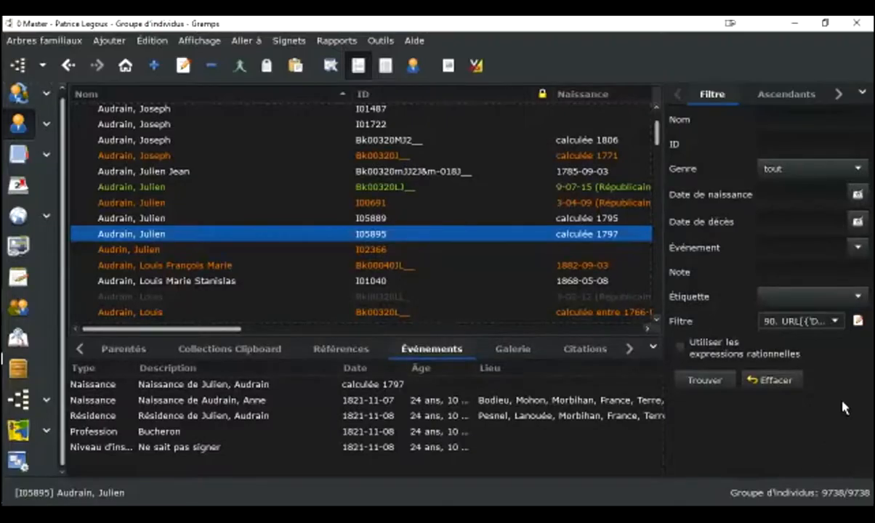
# Step: Review the Generic filter rule inside the chosen filter's definition without saving changes, and apply the filter to the people list
pyautogui.click(858, 320)
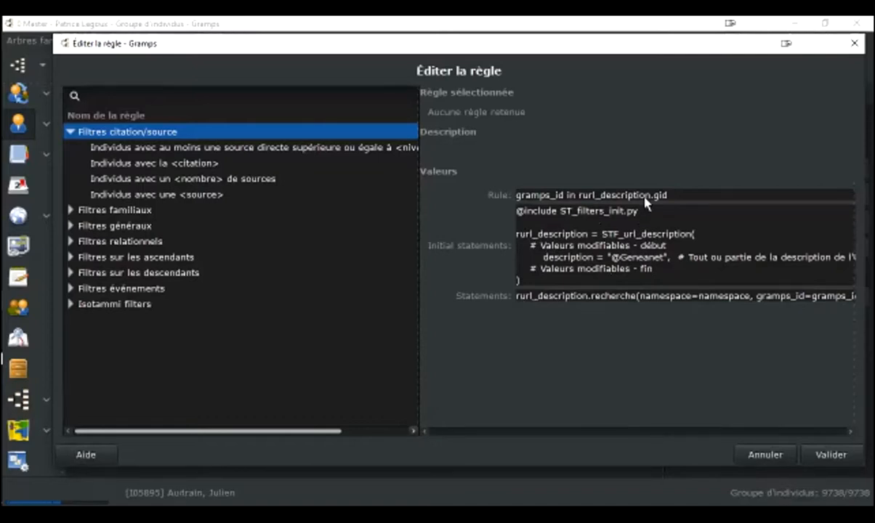
pyautogui.click(779, 457)
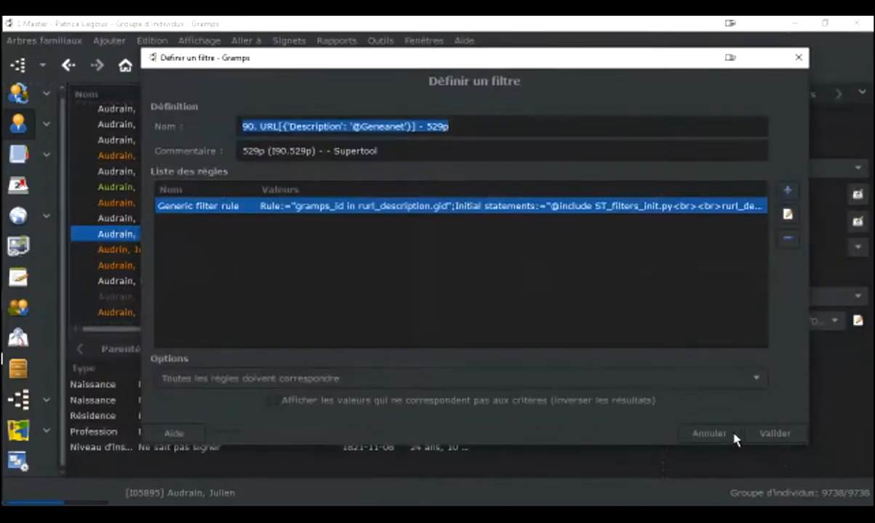
pyautogui.click(712, 435)
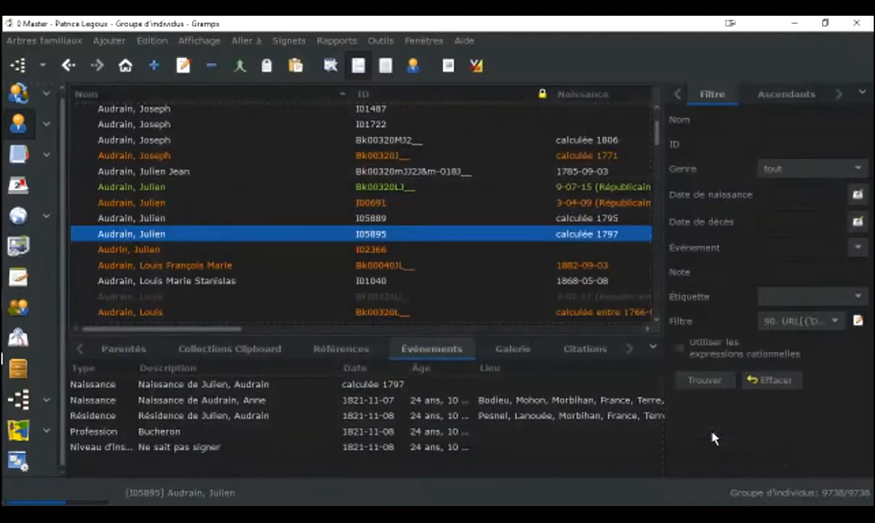
pyautogui.click(704, 380)
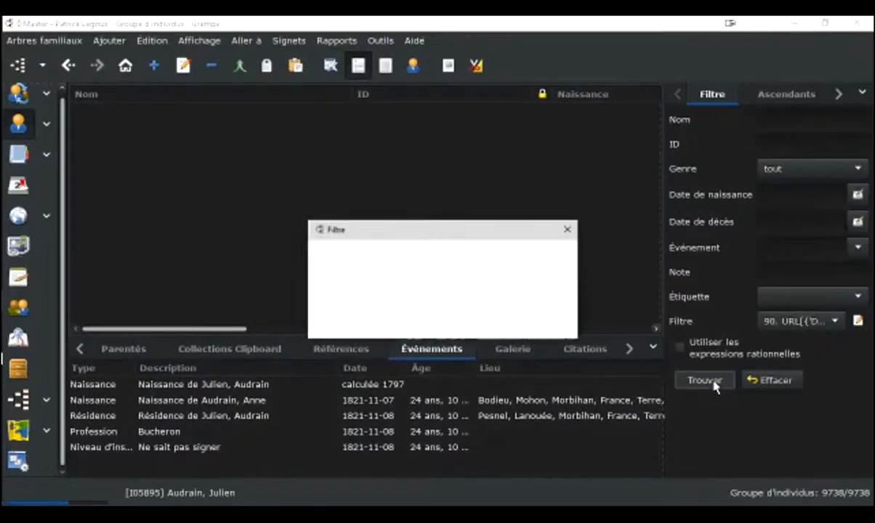